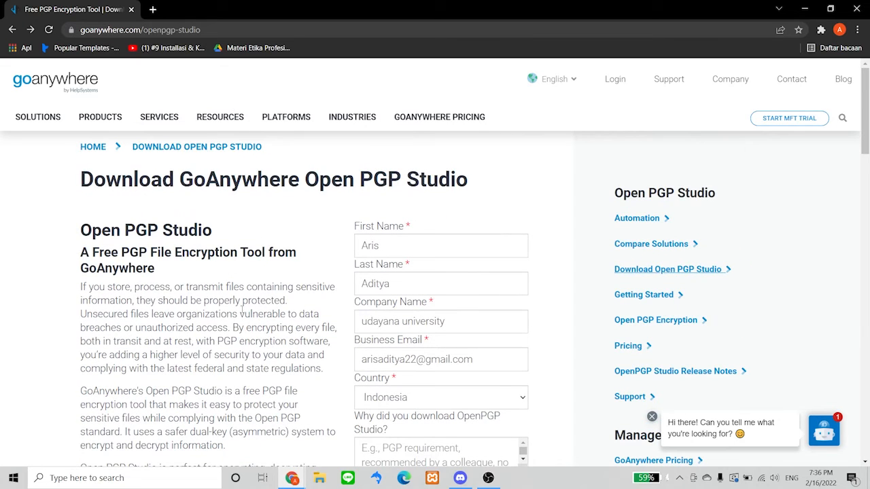
Review the filled-in Open PGP Studio request form and submit it with DOWNLOAD
scroll(365, 332, "down", 2)
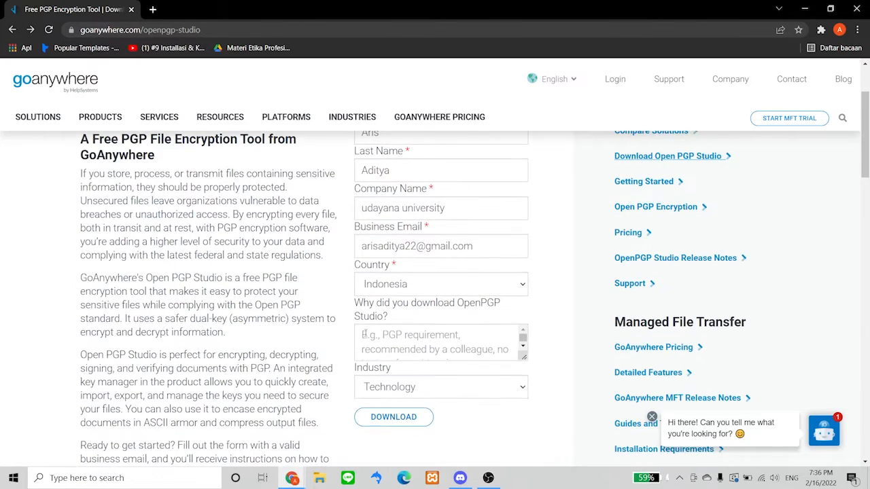
scroll(365, 332, "up", 1)
scroll(367, 337, "down", 1)
scroll(366, 336, "up", 2)
scroll(406, 296, "down", 2)
scroll(422, 285, "up", 1)
scroll(442, 190, "down", 1)
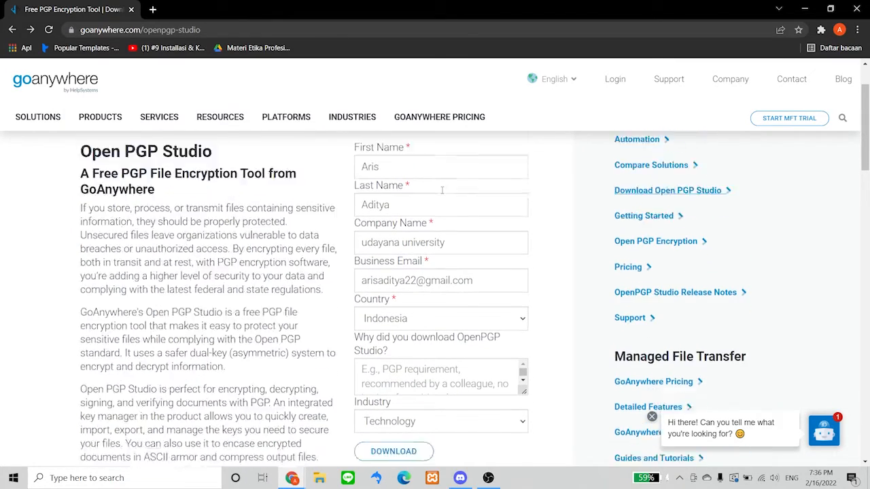
scroll(442, 191, "down", 2)
scroll(441, 194, "up", 1)
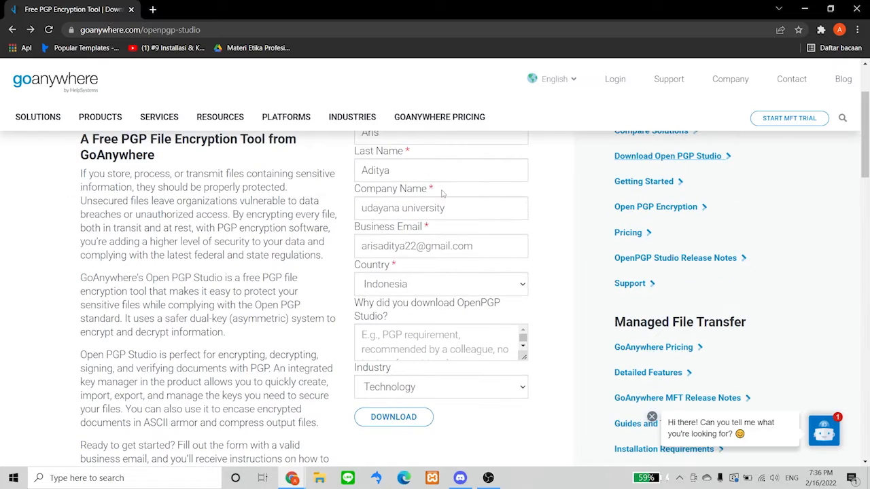
left_click(417, 421)
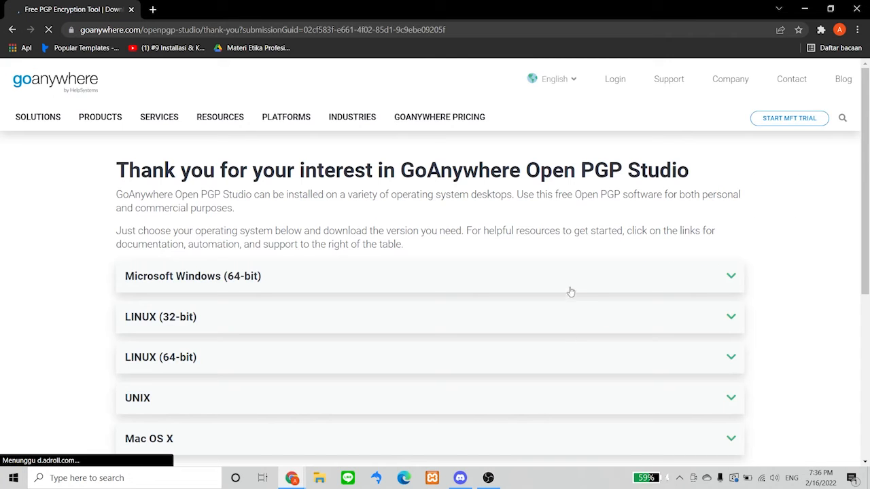
Download the Microsoft Windows (64-bit) EXE installer
scroll(570, 292, "down", 2)
scroll(567, 324, "up", 1)
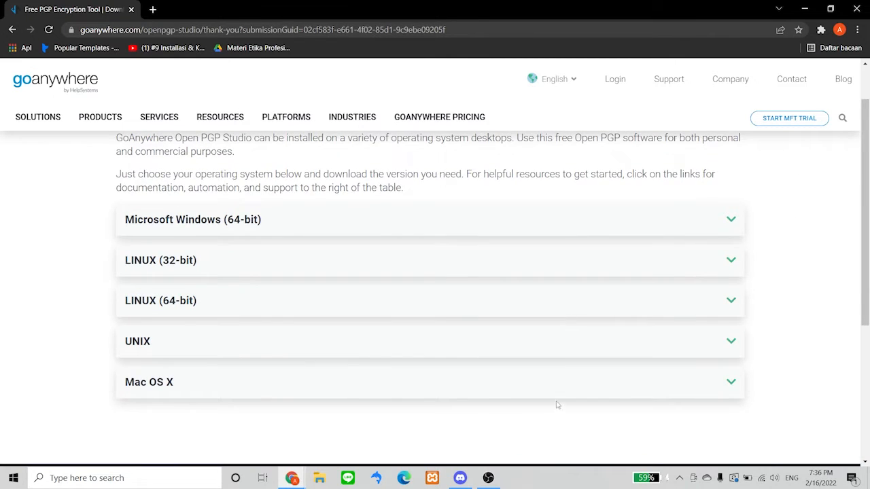
scroll(558, 404, "up", 1)
scroll(557, 403, "down", 1)
left_click(597, 233)
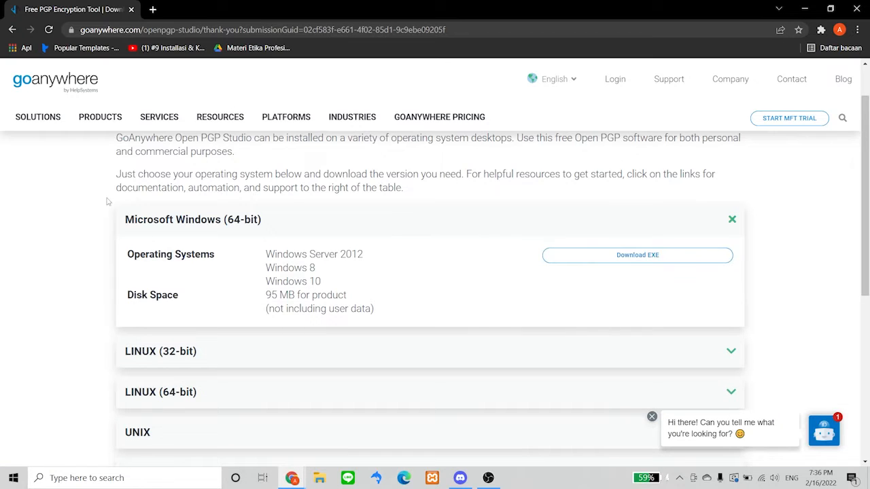
left_click(627, 265)
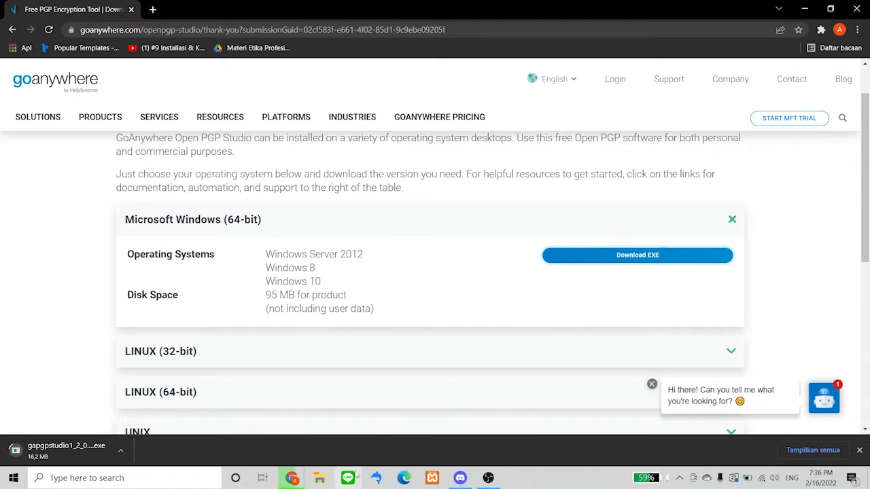
Show gapgpstudio1_2_0_windows.exe in its Downloads folder and select it
left_click(120, 450)
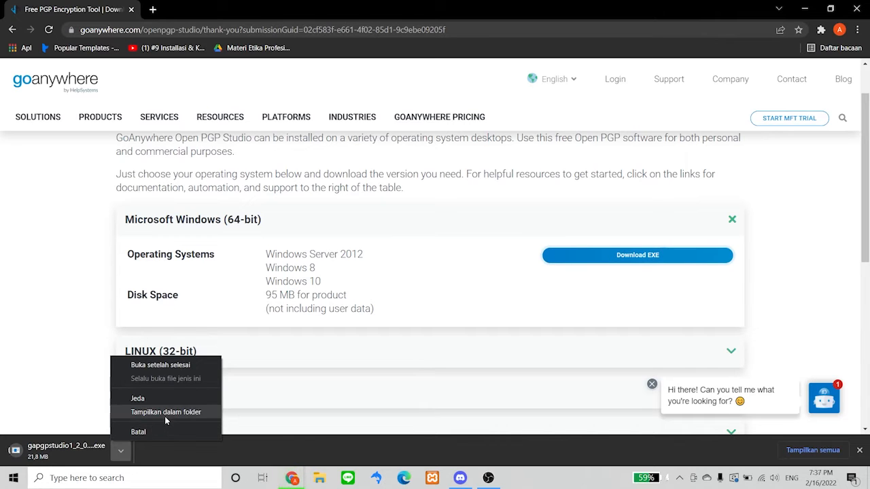
left_click(164, 412)
left_click(347, 153)
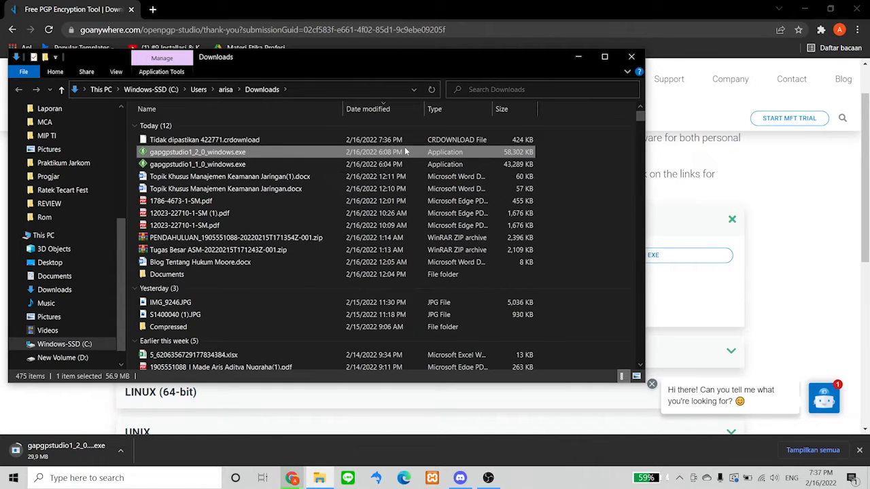
Run gapgpstudio1_2_0_windows.exe, cancel the Chrome download, and clear Chrome and Explorer away
double_click(405, 153)
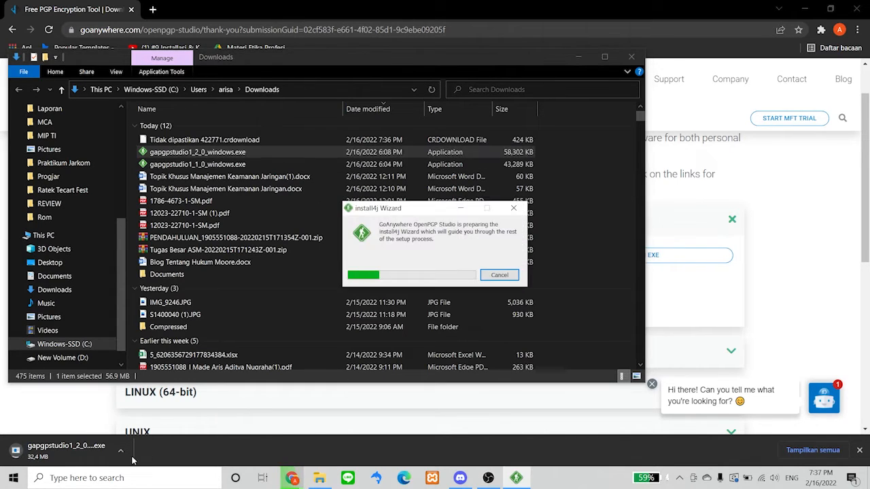
left_click(120, 451)
left_click(136, 432)
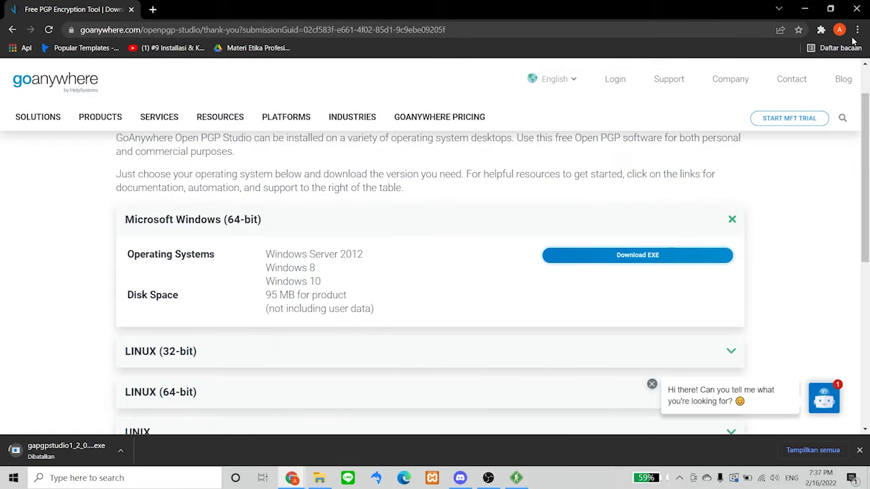
left_click(806, 8)
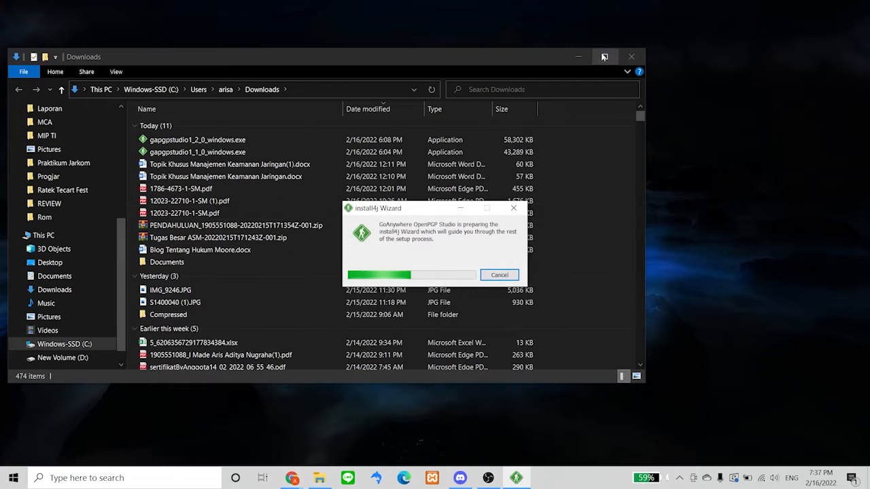
left_click(582, 54)
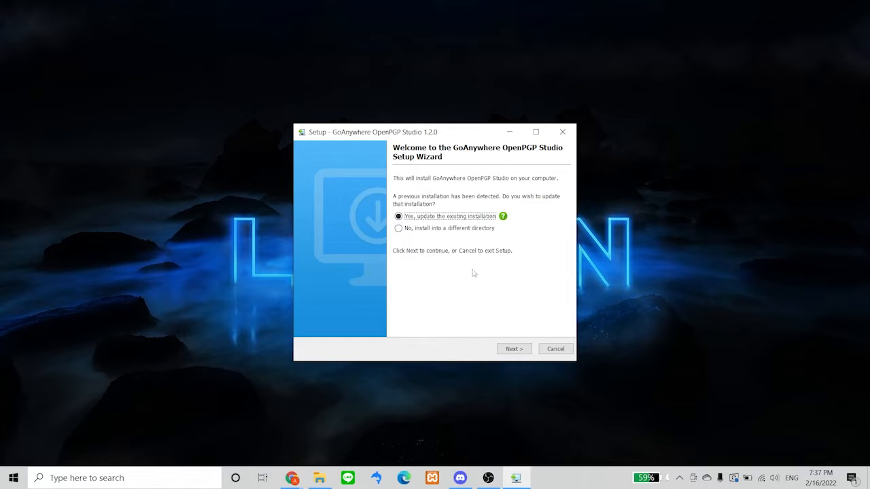
Accept the license, install the 1.2.0 update, and finish with the program set to run
left_click(523, 349)
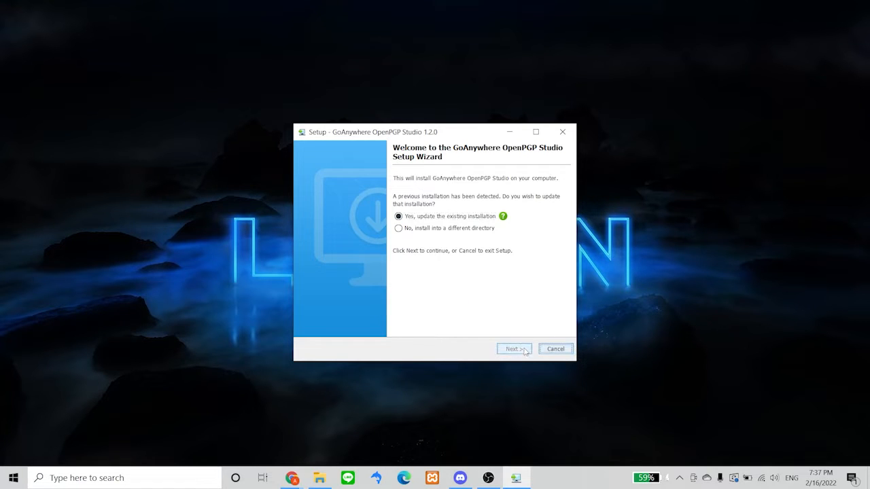
left_click(363, 308)
left_click(514, 349)
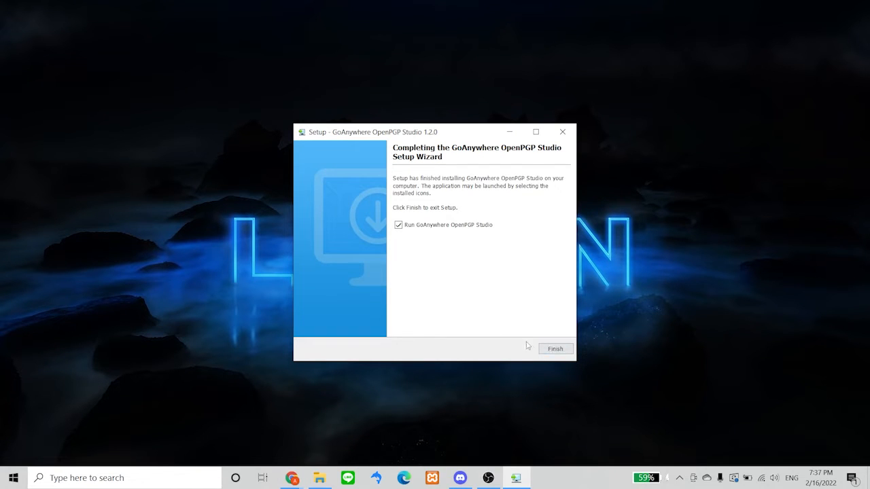
left_click(555, 349)
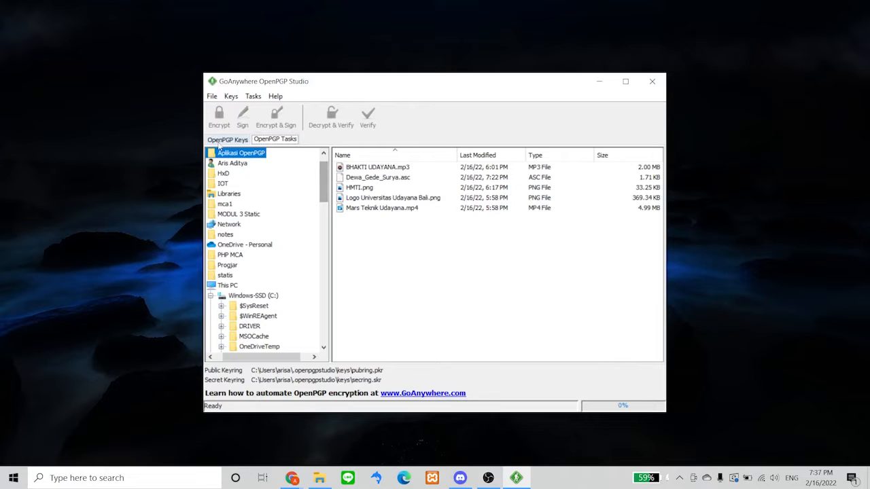
Open the OpenPGP Keys list and start a new key pair with Create
left_click(223, 141)
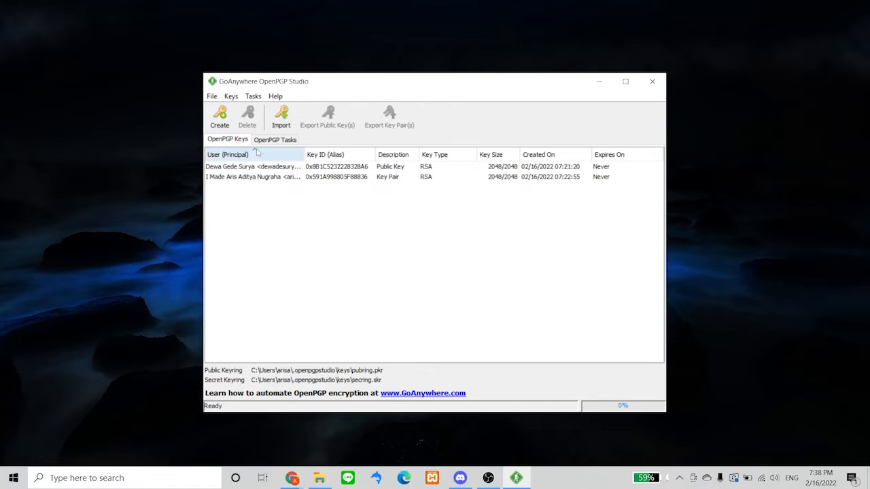
left_click(221, 119)
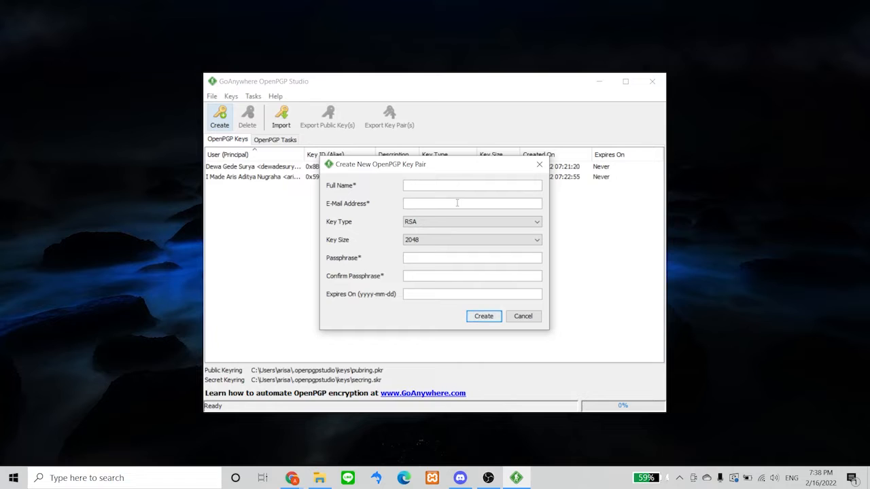
Enter the key owner's full name and e-mail address in the new key pair form
left_click(457, 203)
type("ema")
key("BackSpace")
key("BackSpace")
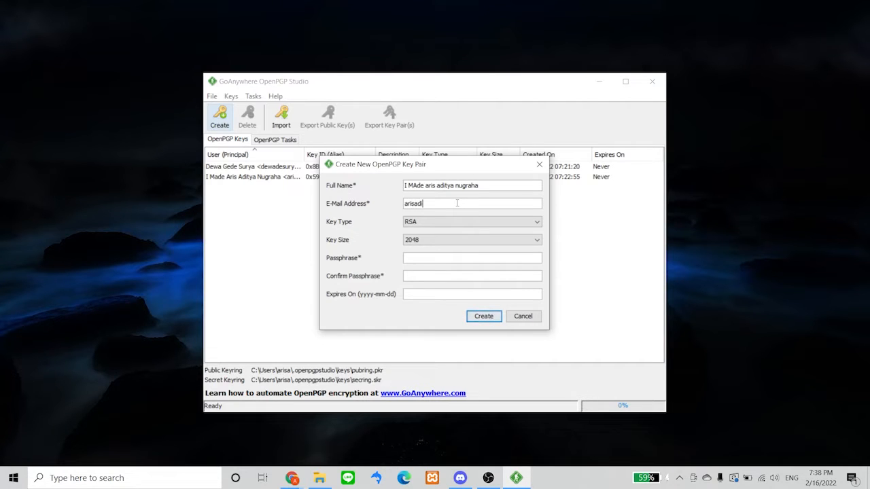
key("Tab")
Keep key size 2048, enter and confirm the passphrase, and set expiry 2022-02-17
left_click(449, 239)
left_click(445, 252)
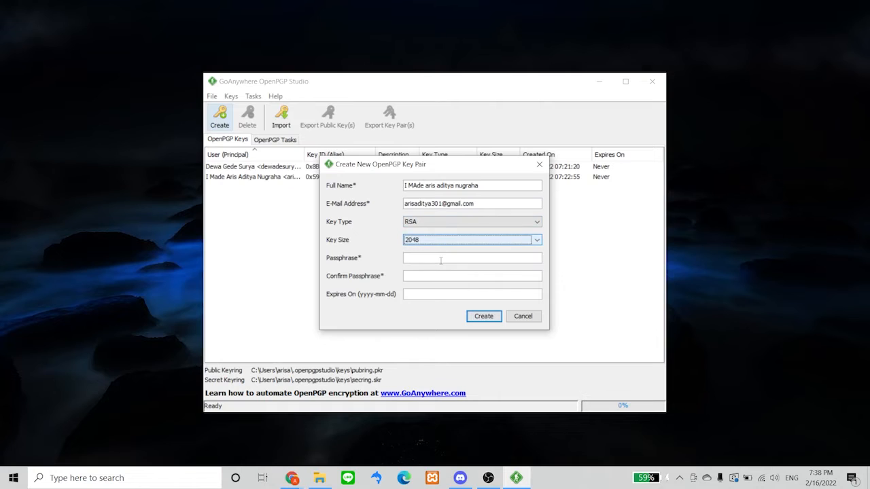
left_click(445, 257)
type("•••")
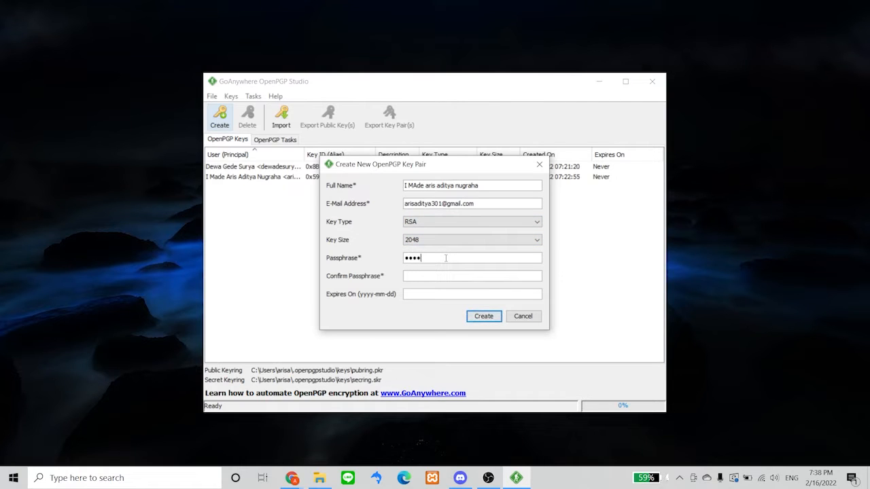
left_click(434, 274)
type("••••")
type("2022")
type("-02")
type("-17")
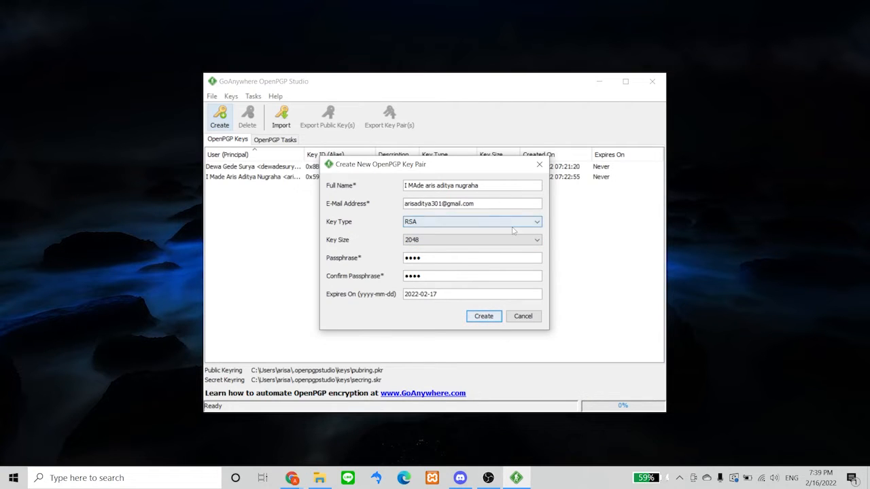
Confirm key type RSA and size 2048, then close the form without creating the key
left_click(515, 226)
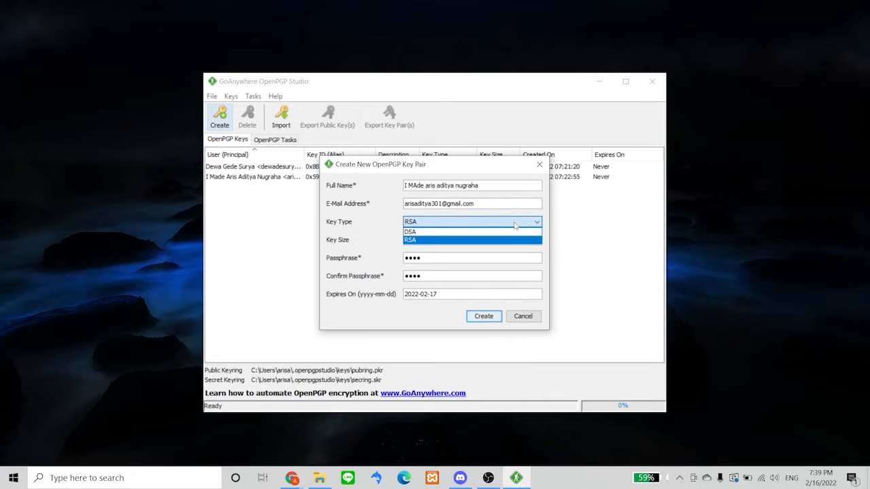
left_click(515, 226)
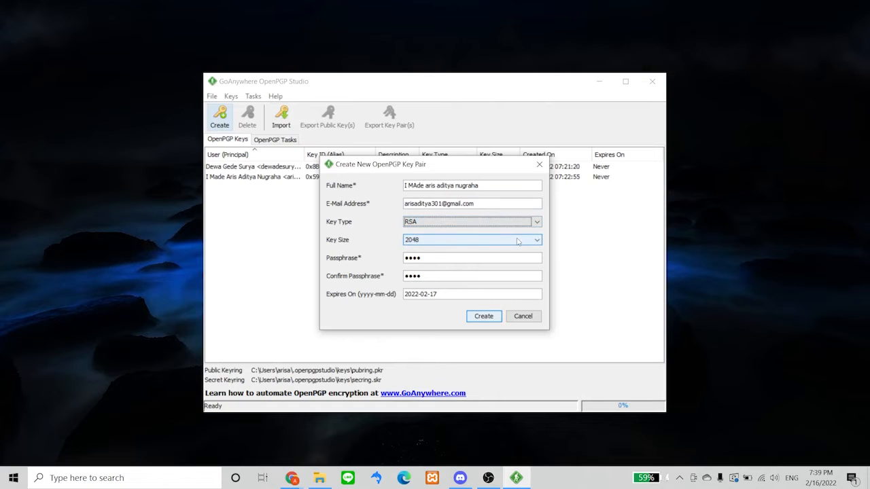
left_click(517, 241)
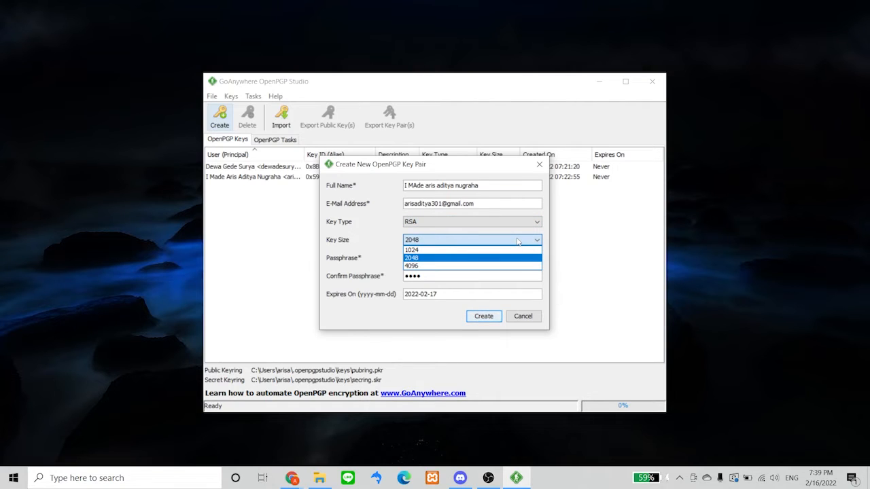
left_click(517, 240)
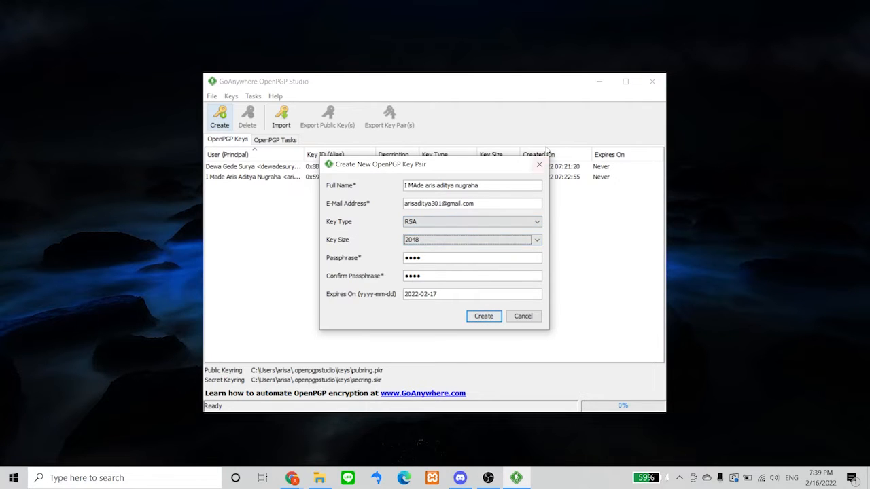
left_click(539, 164)
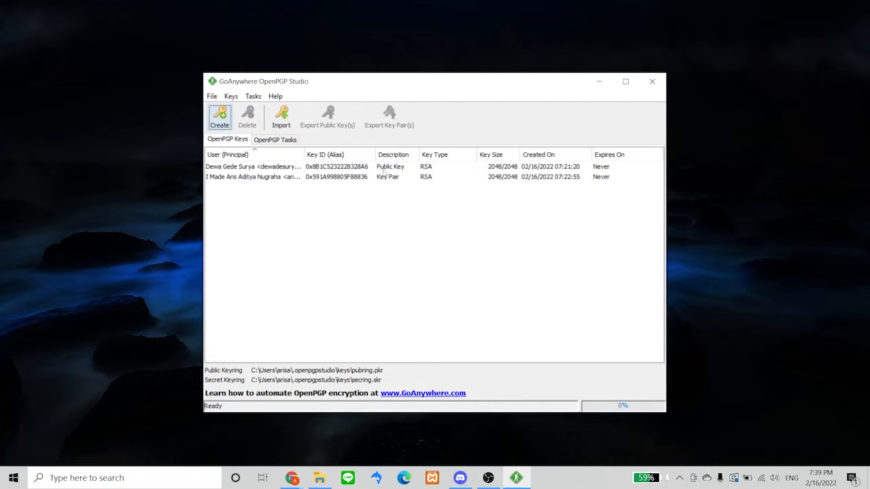
Widen the User (Principal) column to show full key owners, then go to OpenPGP Tasks
left_click(349, 177)
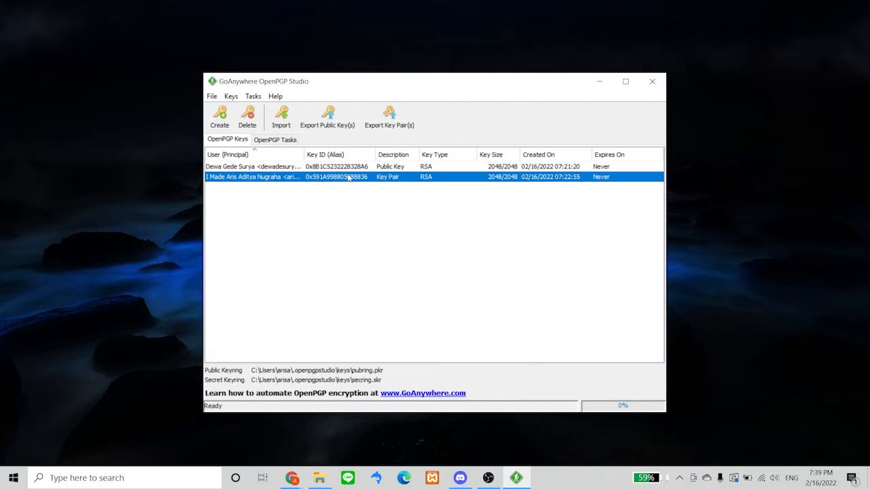
left_click_drag(304, 155, 361, 154)
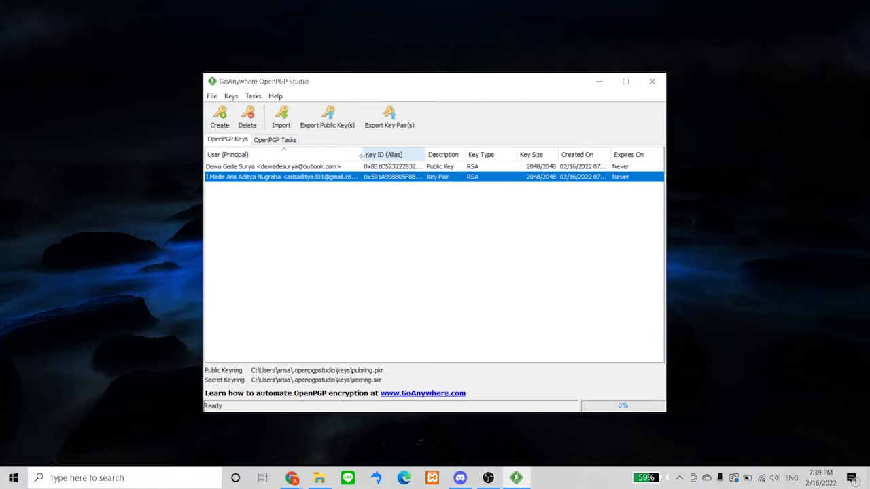
left_click(327, 169)
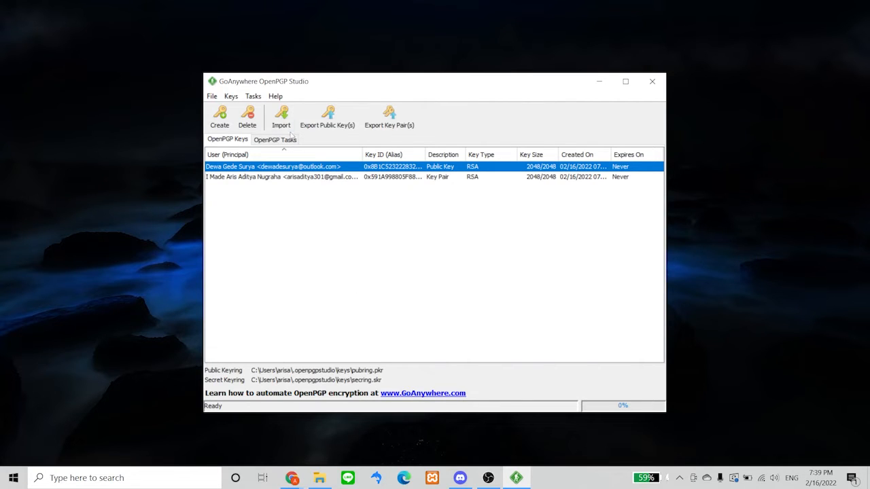
left_click(286, 140)
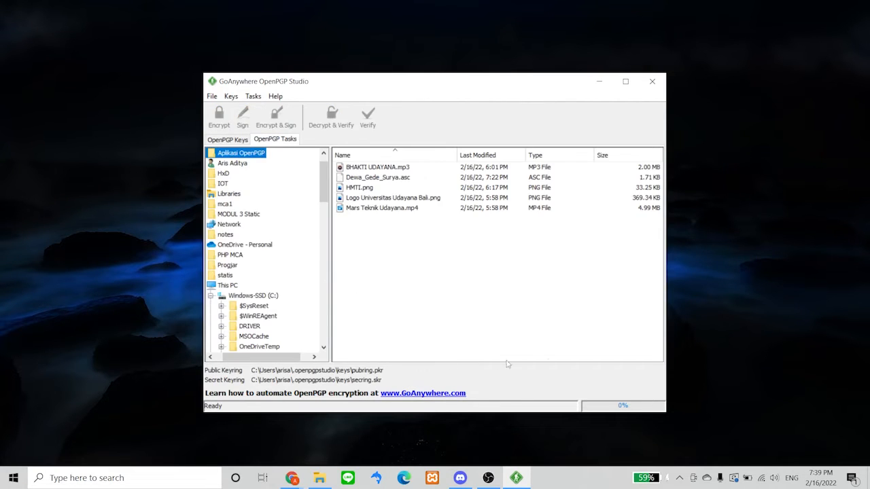
Widen the window, select BHAKTI UDAYANA.mp3, and open its Encrypt settings
left_click_drag(668, 191, 741, 155)
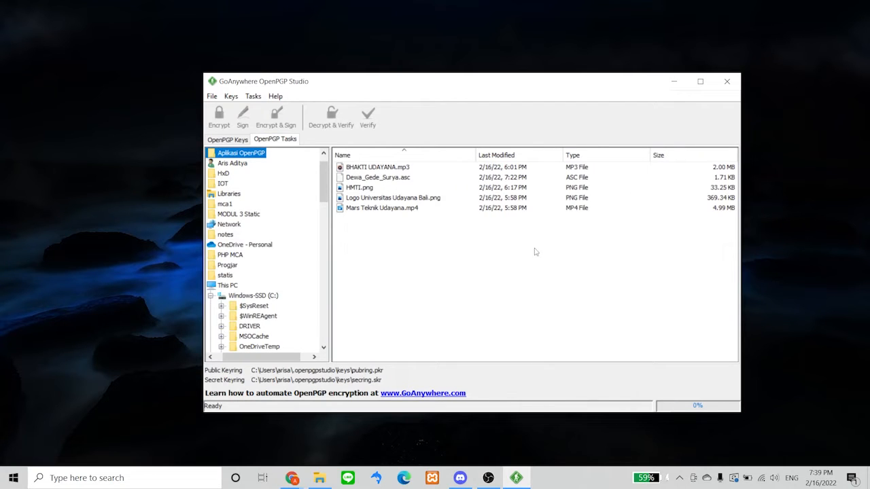
left_click(399, 168)
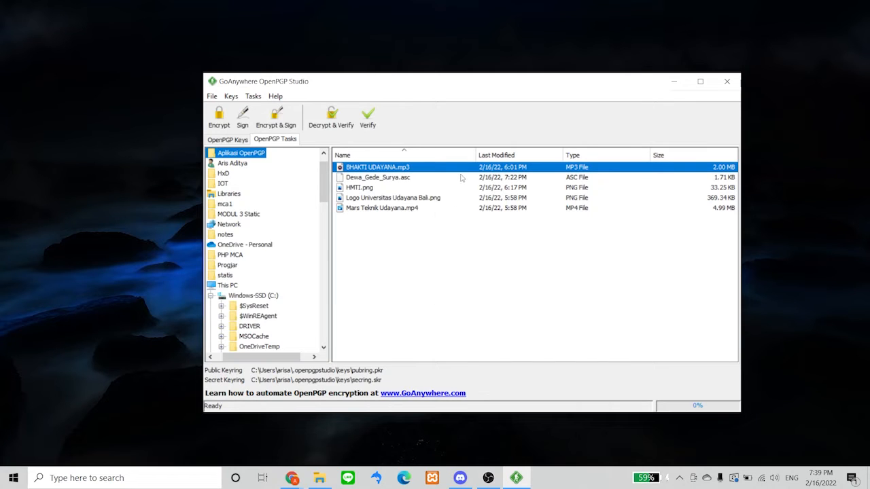
left_click(377, 189)
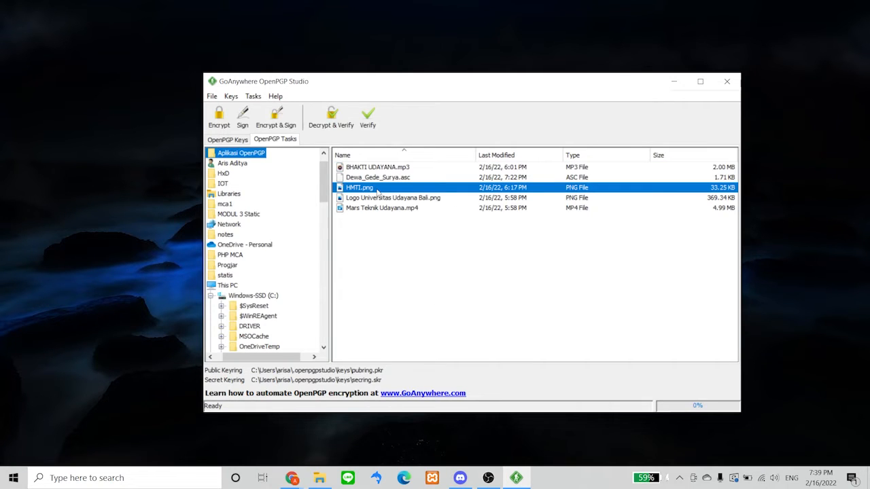
left_click(429, 212)
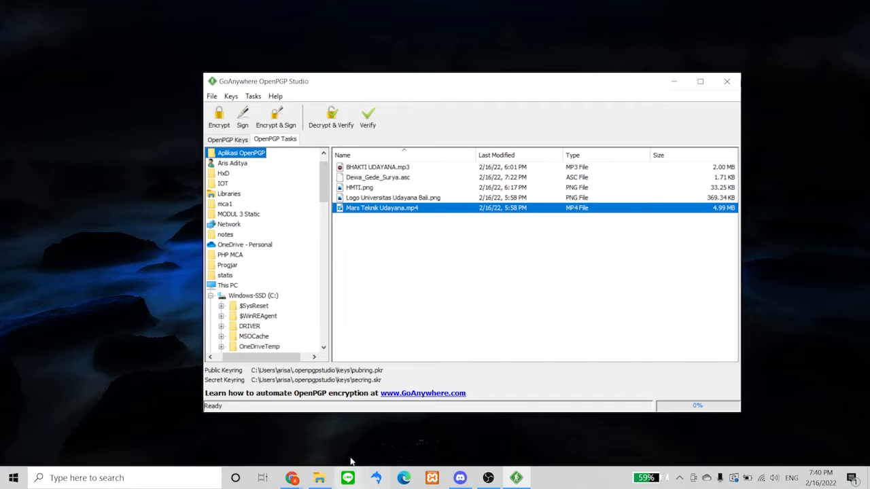
left_click(425, 167)
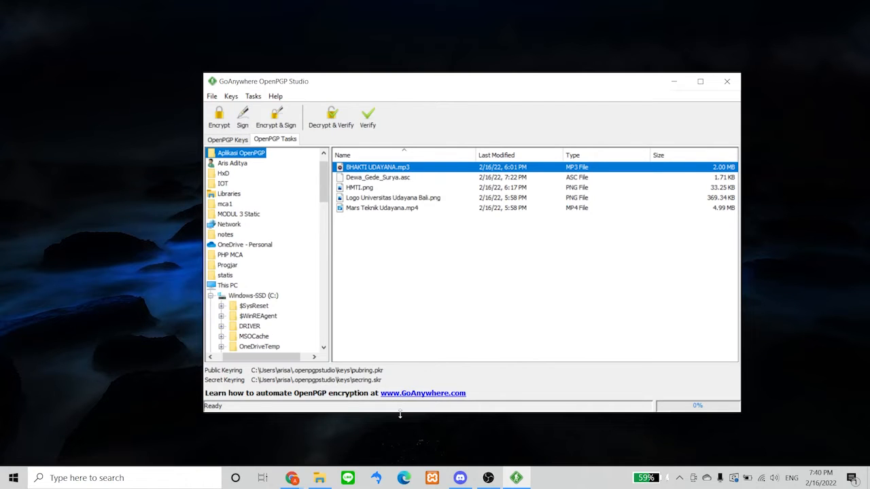
left_click(226, 118)
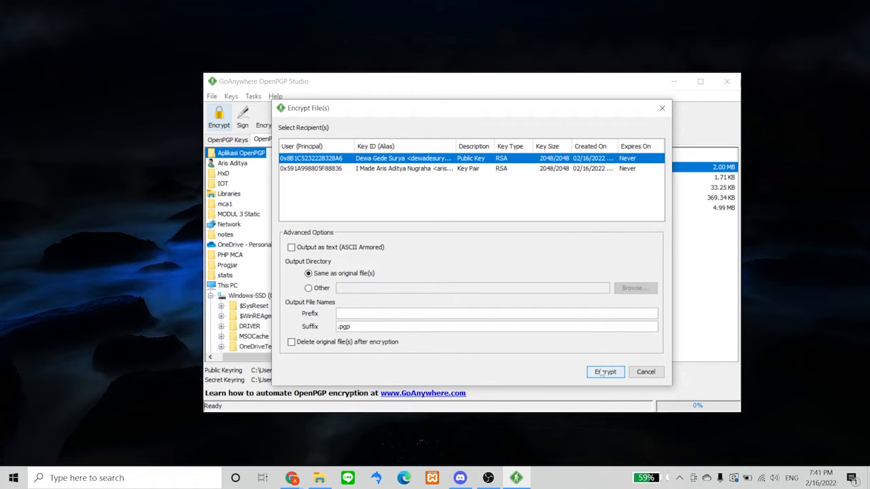
Encrypt BHAKTI UDAYANA.mp3 to the public key and move the results window aside
left_click(603, 372)
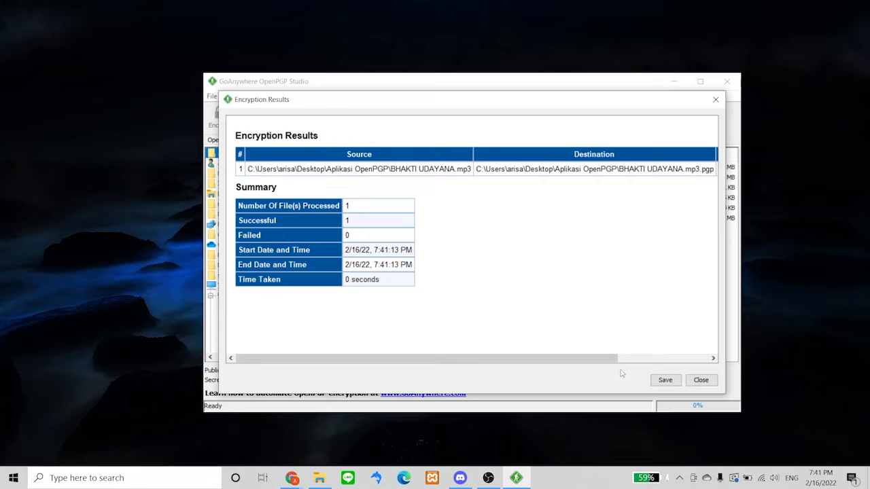
left_click_drag(575, 107, 686, 173)
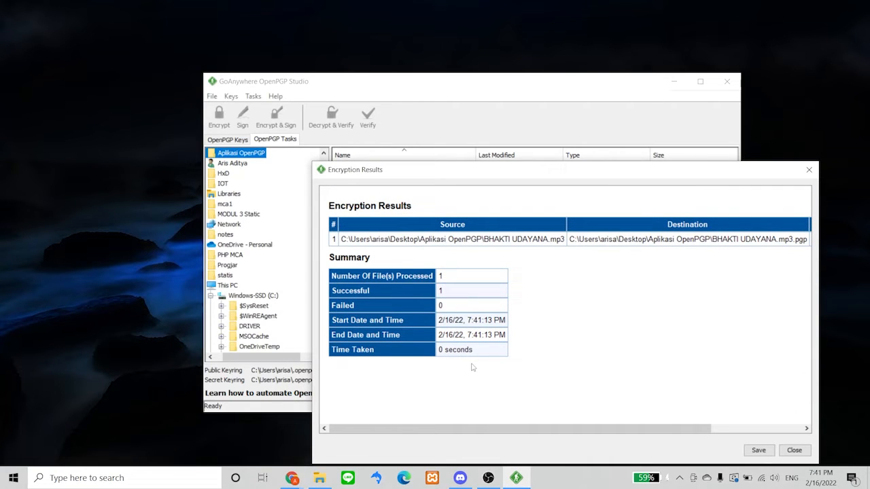
left_click(202, 481)
Open Notepad and write "MP3 2MB -> 0 Second"
type("note")
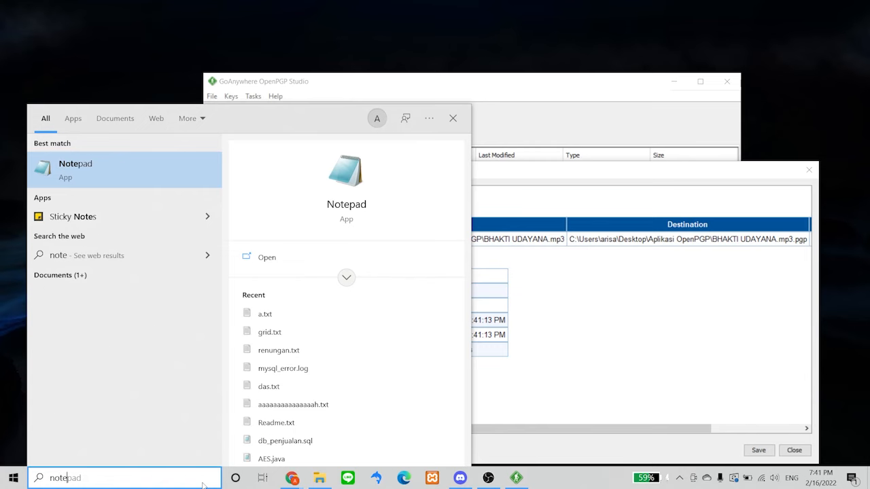
key("Return")
type("MP")
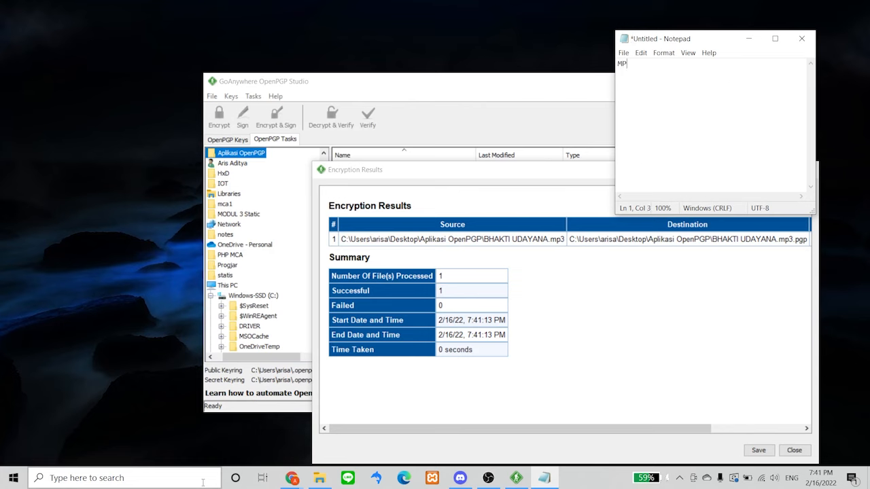
type("3")
type("2MB -> 0 Second")
Close the OpenPGP Studio Encryption Results window
left_click(604, 332)
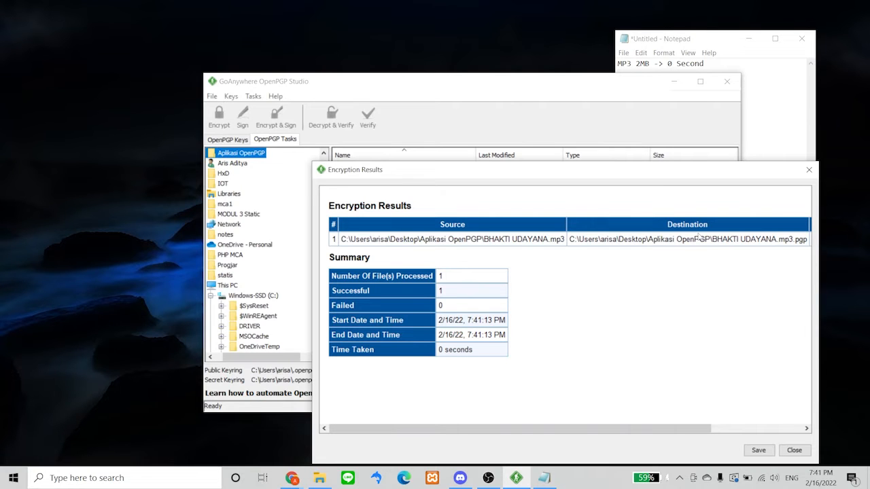
left_click_drag(713, 180, 532, 68)
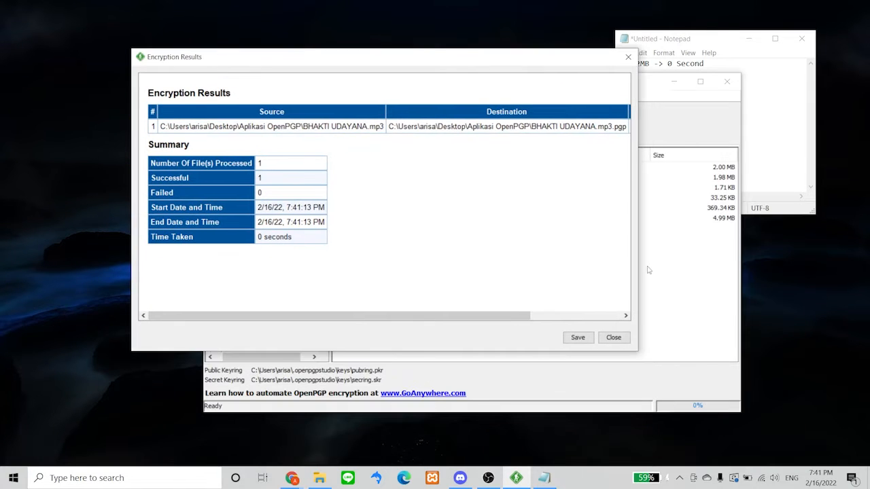
left_click(613, 337)
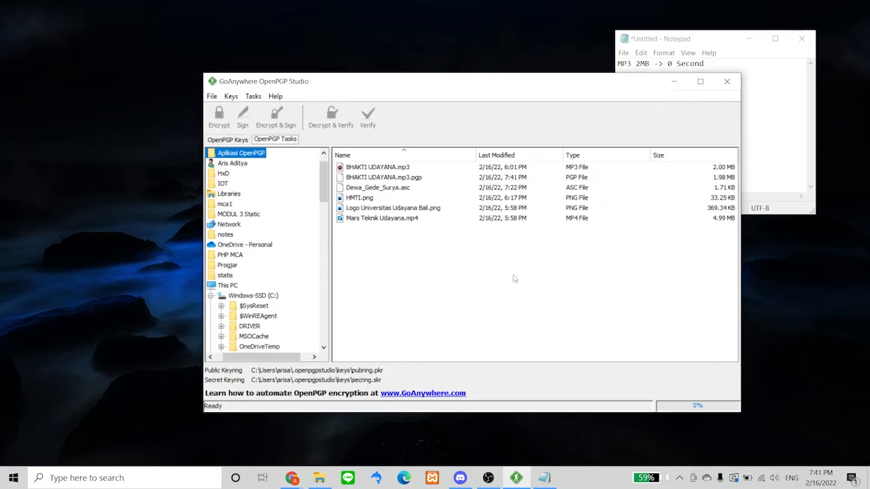
Encrypt HMTI.png for the chosen recipient, producing HMTI.png.pgp at 25.13 KB
left_click(414, 200)
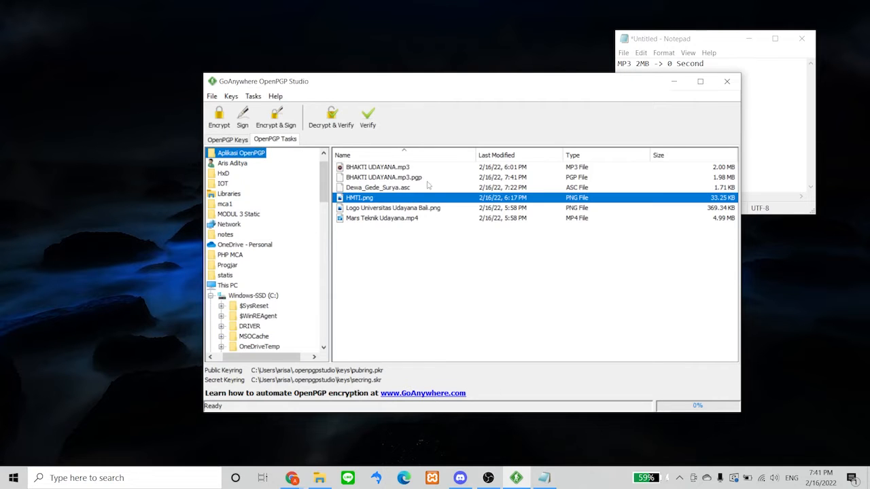
left_click_drag(482, 81, 358, 35)
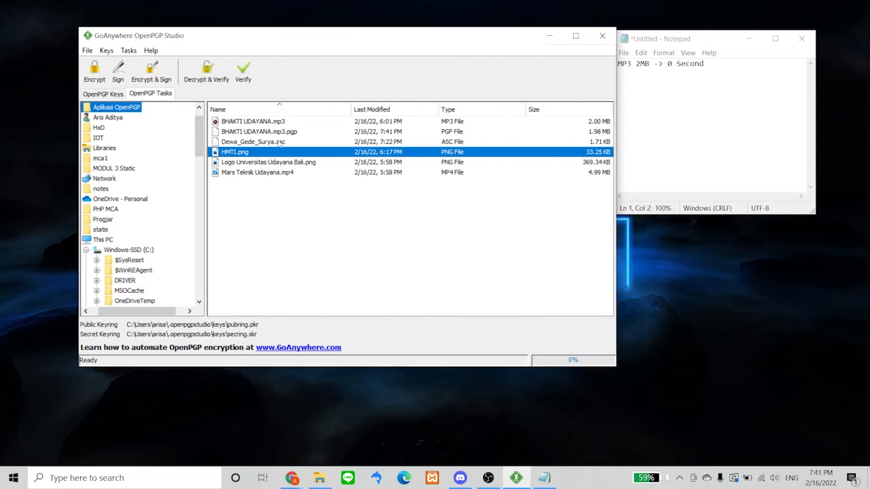
left_click(96, 72)
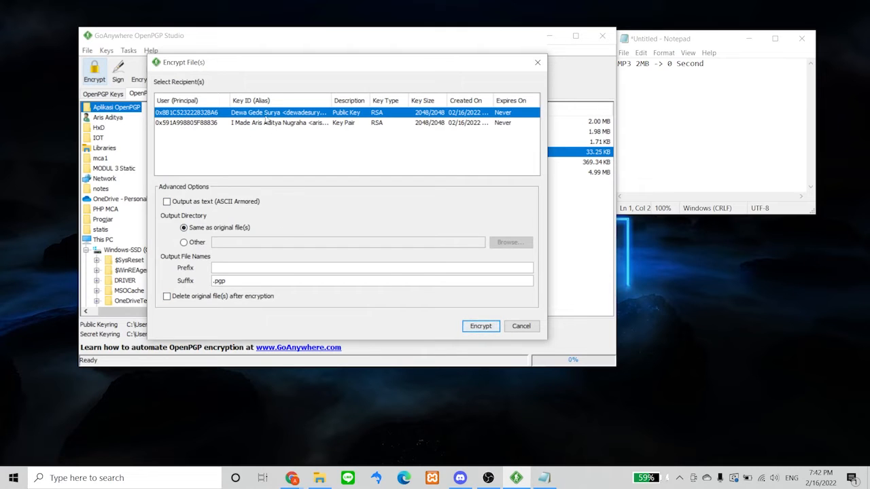
left_click(481, 331)
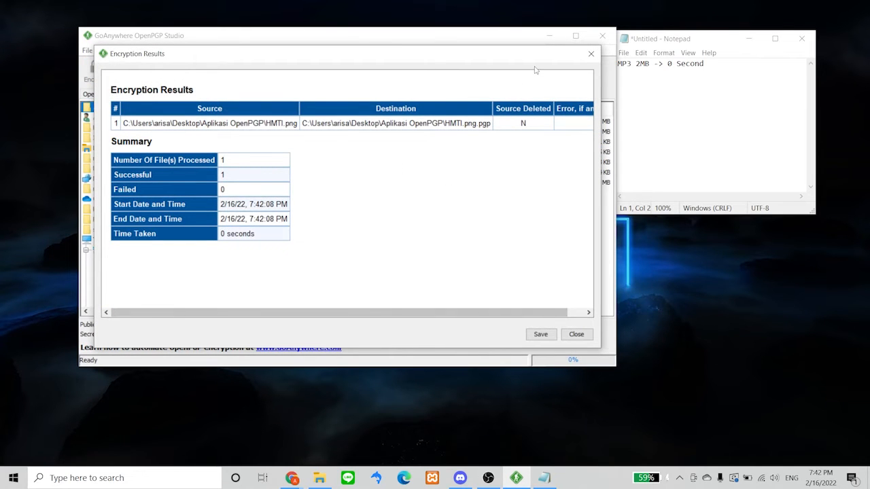
left_click_drag(475, 56, 516, 184)
Add the line 'PNG 33Kb-> 0 Second' to the Notepad notes and close the Encryption Results
left_click(710, 45)
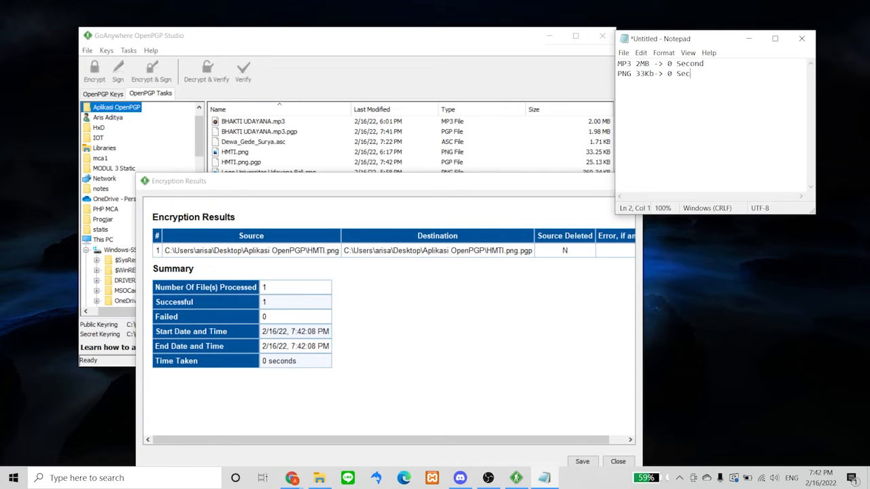
type("ond")
left_click(557, 312)
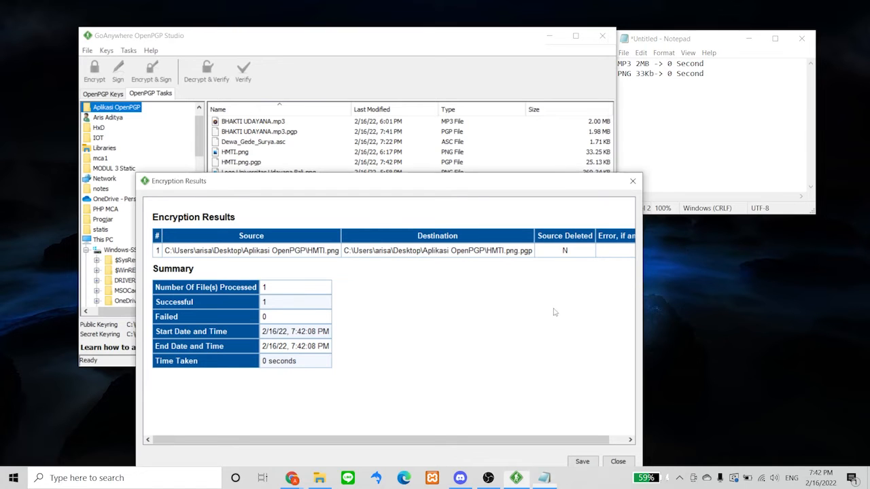
left_click(618, 461)
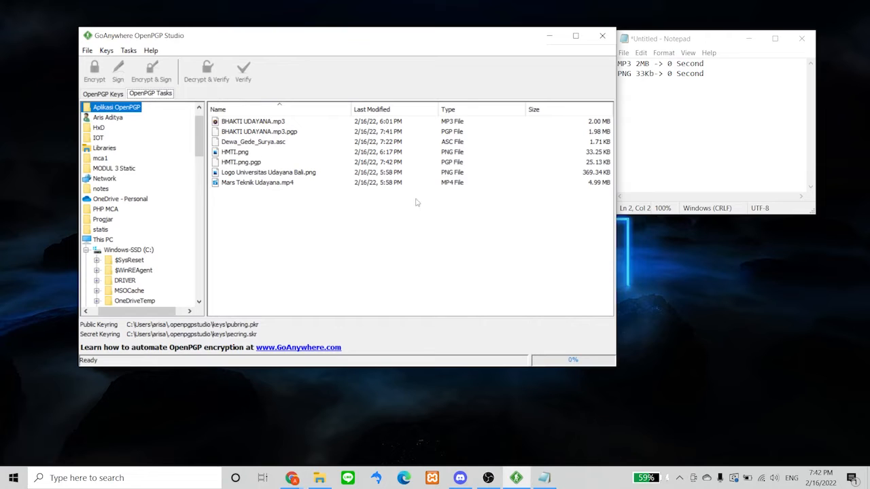
Encrypt Mars Teknik Udayana.mp4 for the first recipient key, producing the 4.33 MB .pgp file
left_click(348, 185)
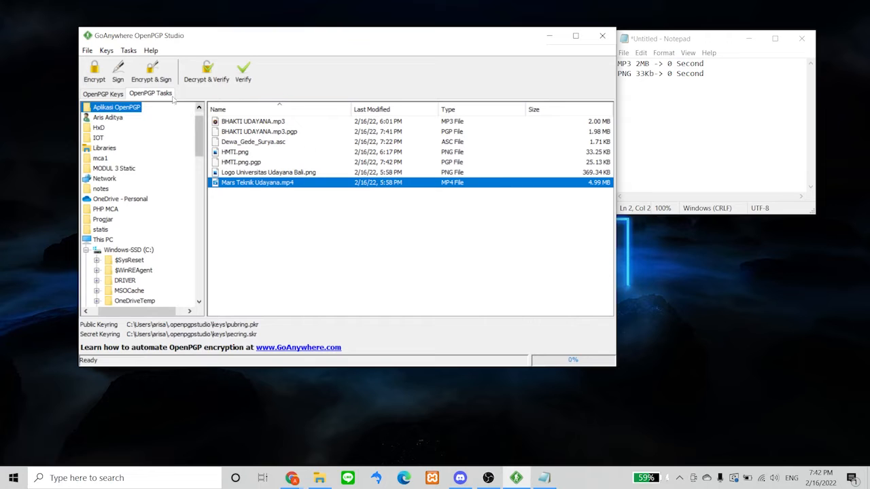
left_click(87, 80)
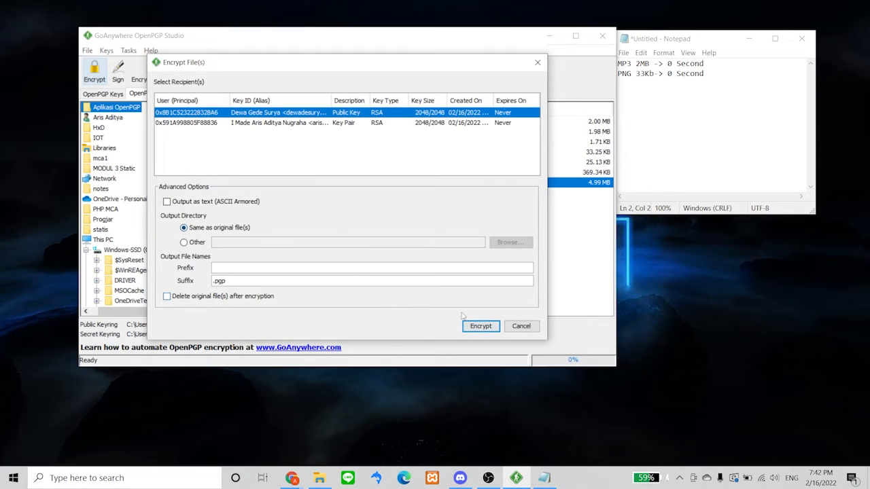
left_click(305, 122)
left_click(306, 112)
left_click(482, 328)
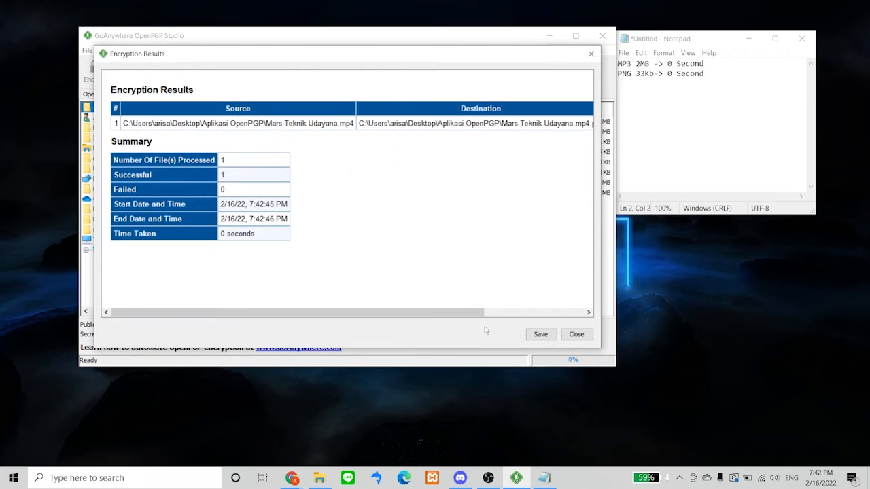
Add 'MP4 4.99MB -> 0second' on a new Notepad line, then close the Encryption Results
left_click(725, 97)
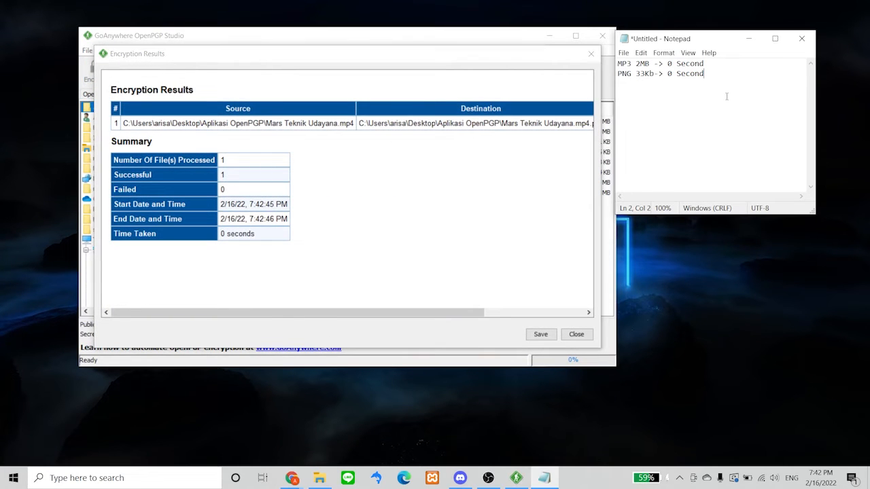
left_click_drag(525, 70, 578, 241)
left_click(622, 184)
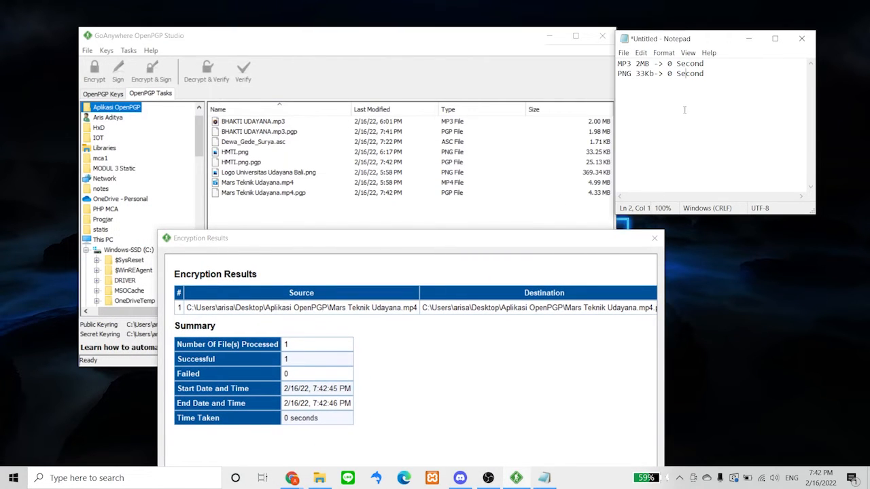
left_click(713, 73)
key("Return")
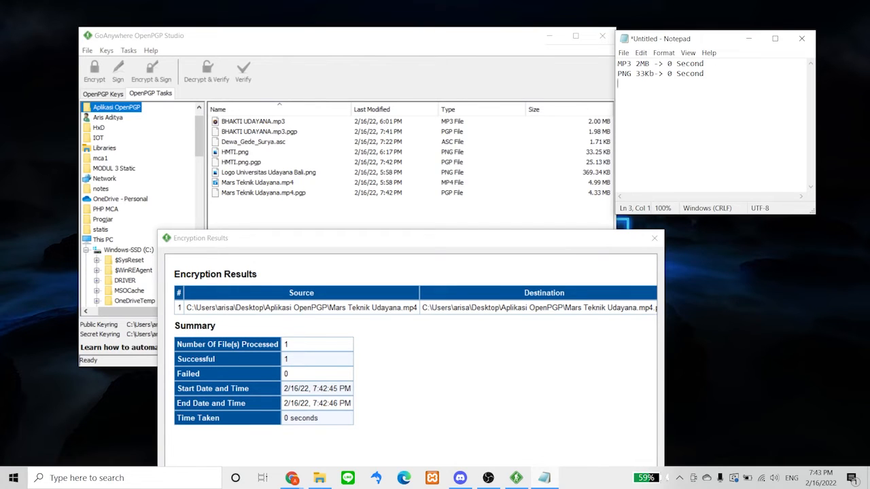
type("MP4")
type(" 4.99")
type("M")
type("B")
type(" ->")
type(" 0secon")
type("d")
key("Left")
key("Left")
key("Left")
key("Left")
key("Left")
left_click_drag(602, 243, 598, 87)
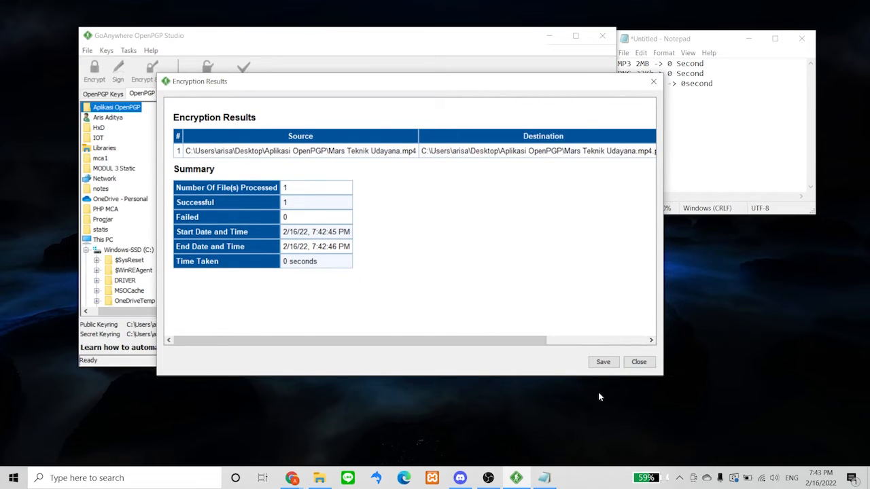
left_click(638, 362)
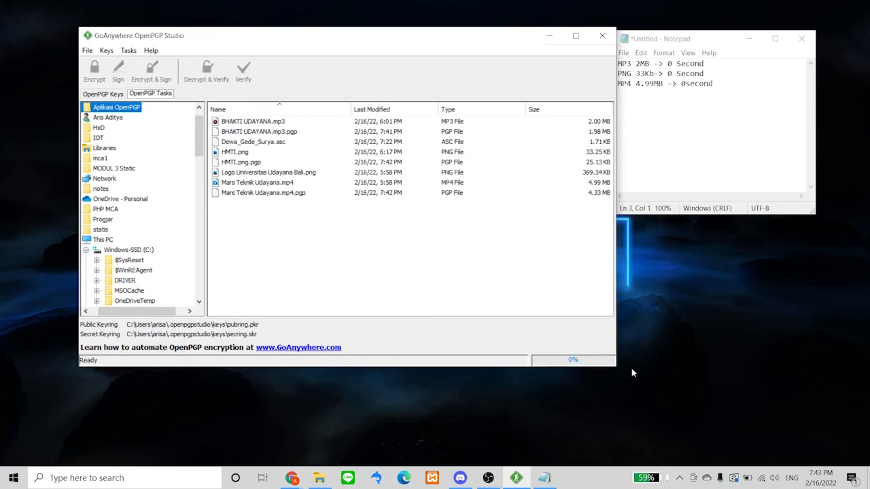
On the second PC, select the valid RSA key pair in the OpenPGP Keys list beside the expired one
left_click(487, 477)
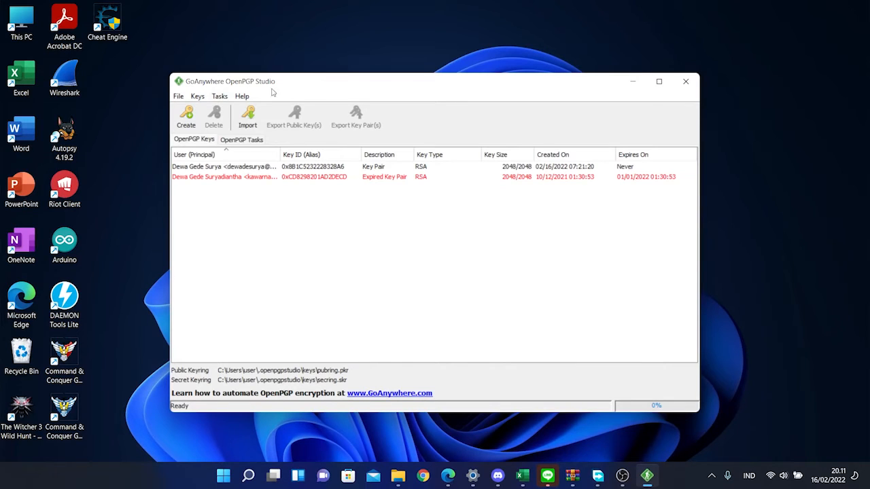
left_click(240, 170)
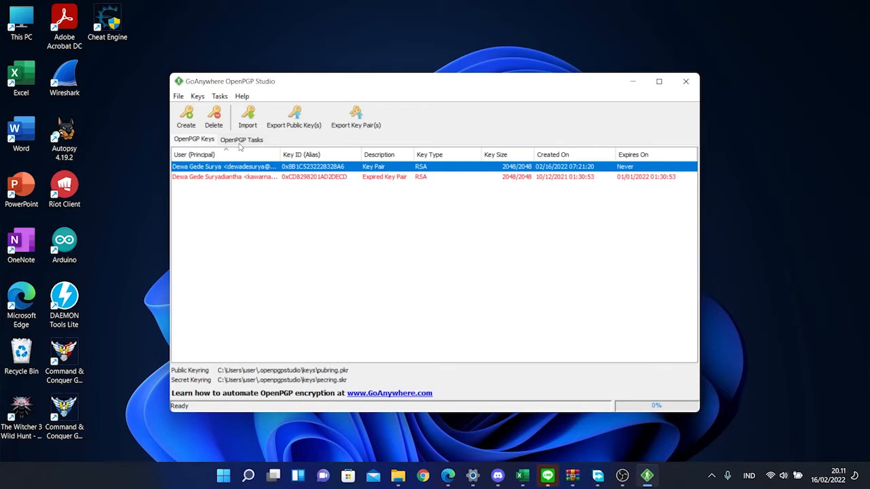
In OpenPGP Tasks, navigate the folder tree to D:\Pgp decrypt
left_click(238, 140)
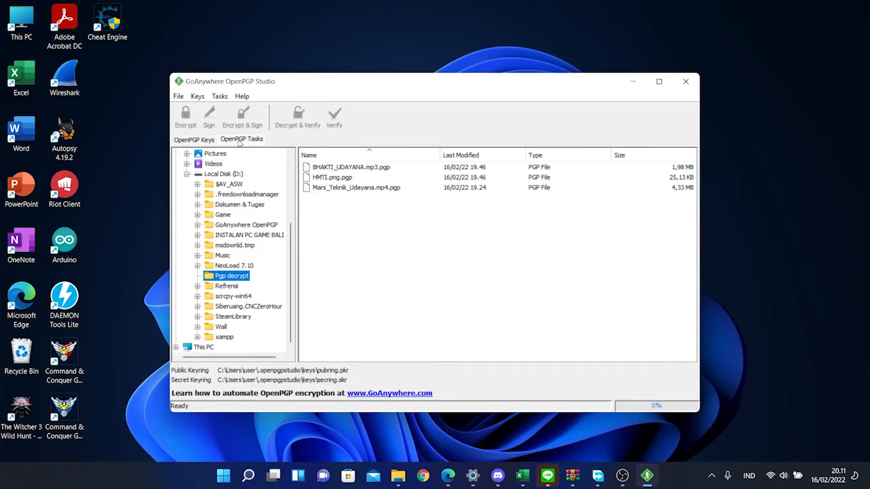
scroll(248, 176, "up", 4)
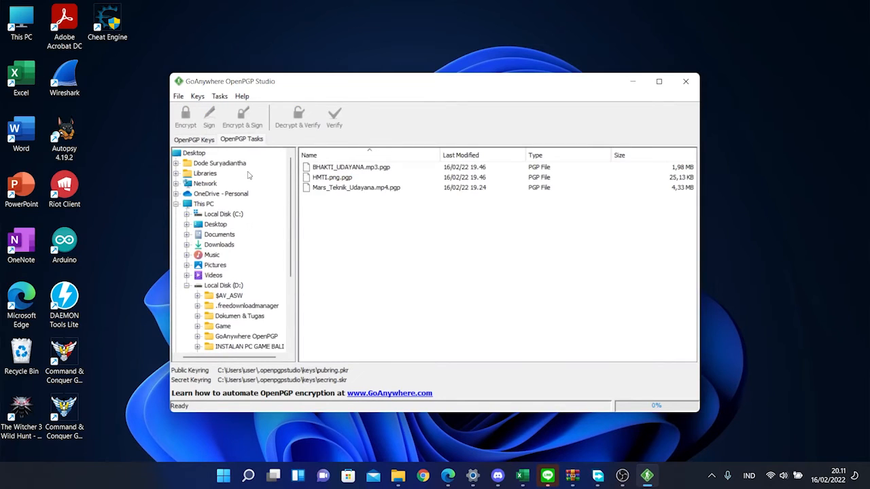
left_click_drag(259, 358, 236, 358)
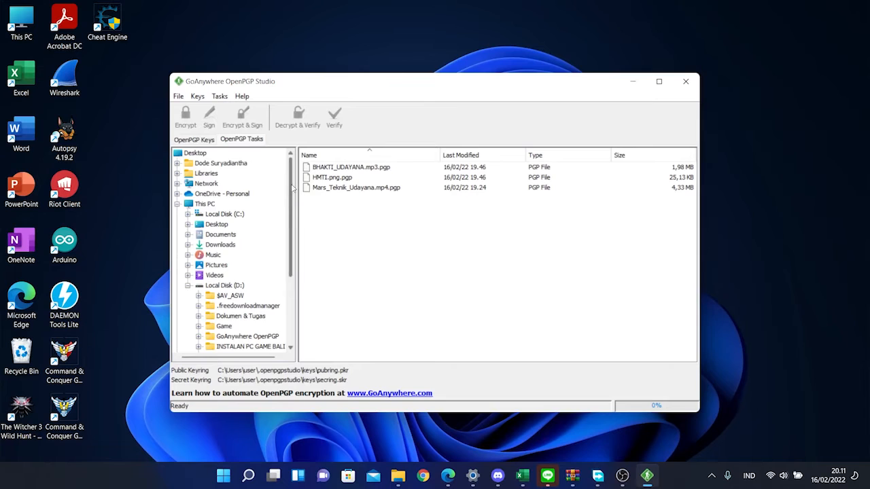
scroll(288, 197, "down", 4)
scroll(291, 204, "up", 4)
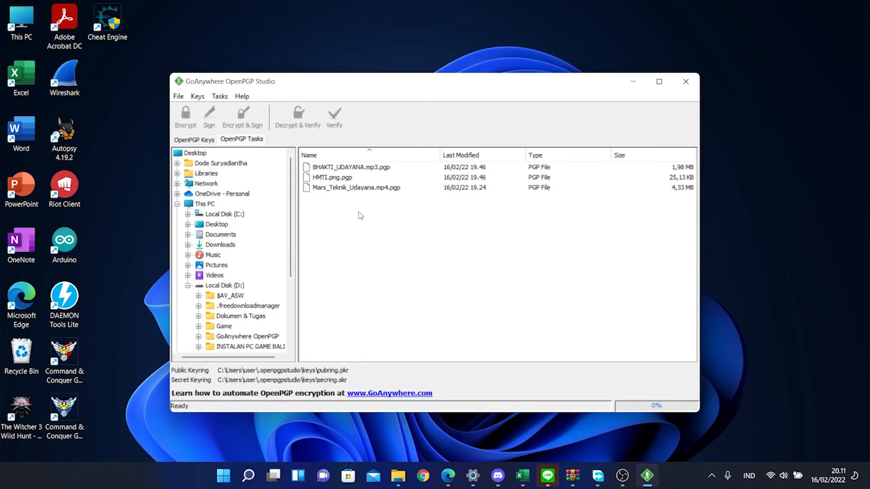
left_click_drag(291, 248, 296, 313)
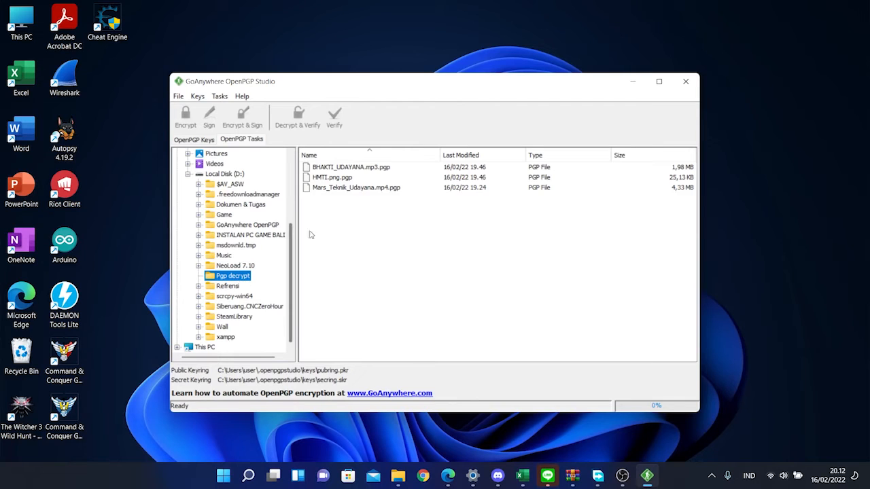
Check the three .pgp files (MP3, PNG, MP4), ending with BHAKTI_UDAYANA.mp3.pgp selected
left_click(342, 168)
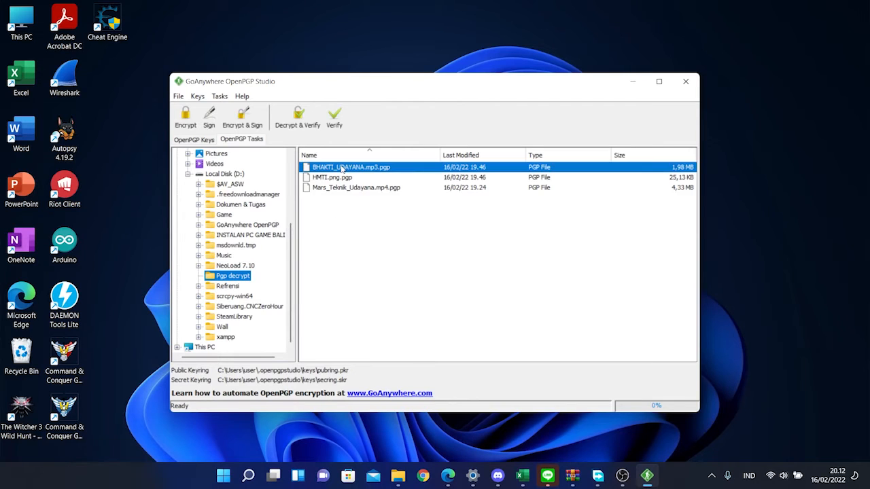
left_click(342, 178)
left_click(346, 190)
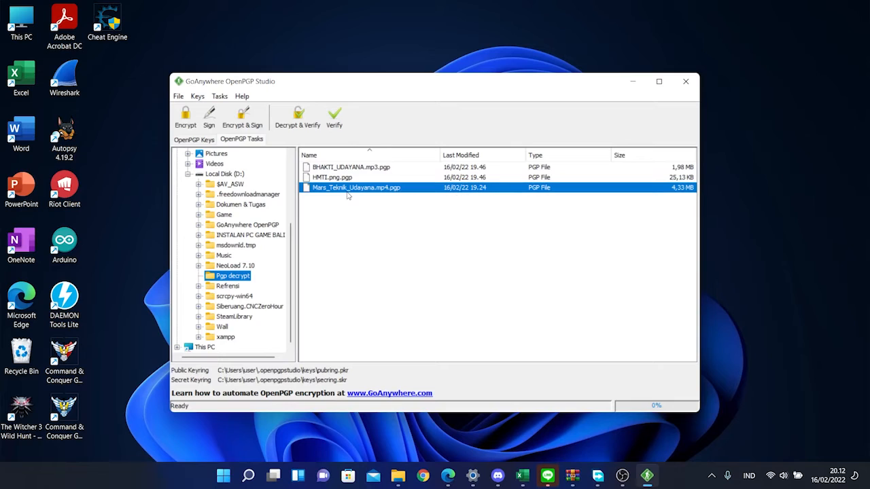
left_click(378, 171)
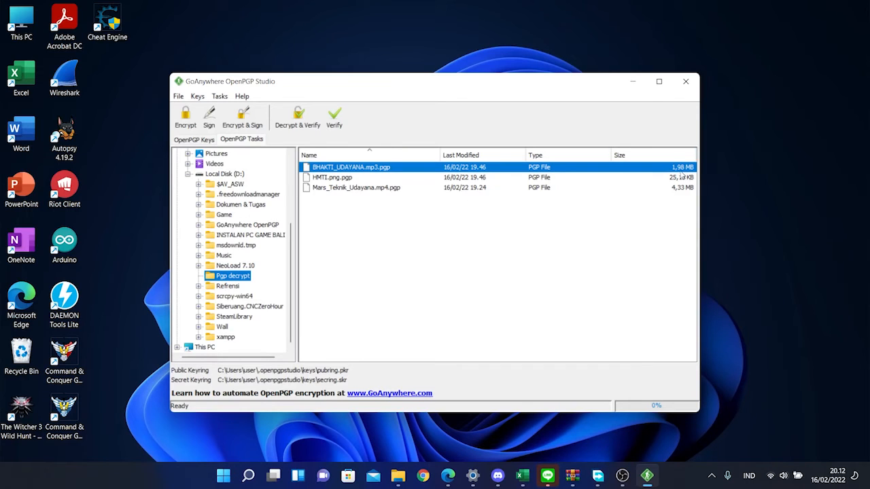
left_click(407, 179)
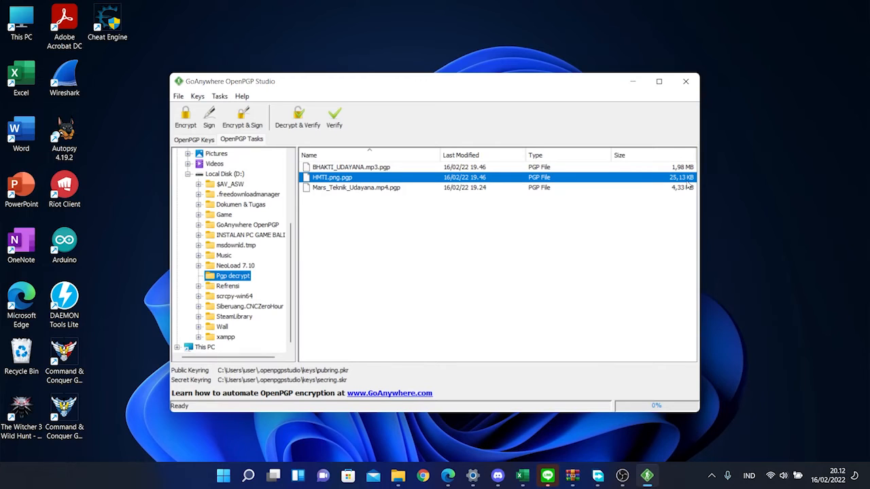
left_click(412, 190)
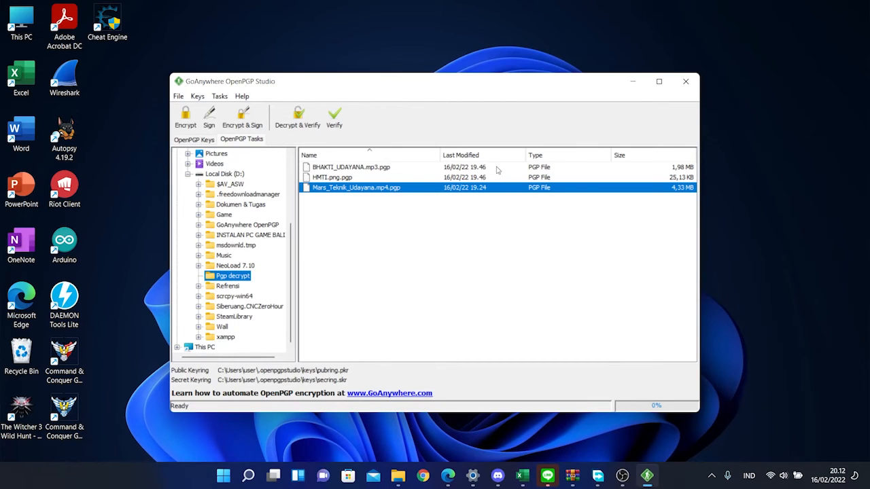
left_click(498, 168)
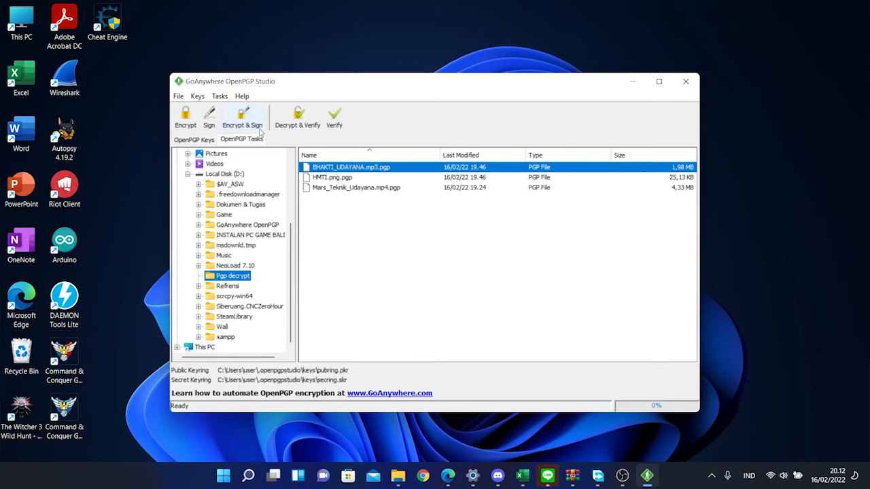
Decrypt BHAKTI_UDAYANA.mp3.pgp with output set to 'Same as original file(s)'
left_click(299, 124)
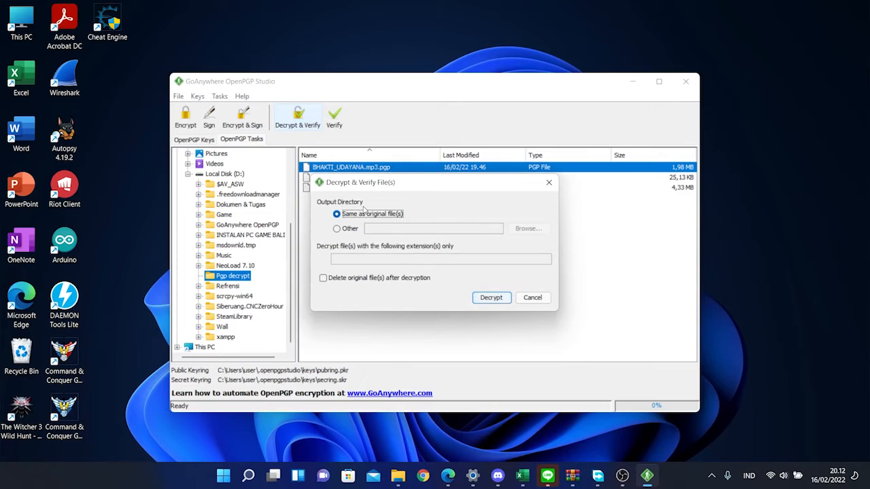
left_click(361, 229)
left_click(589, 130)
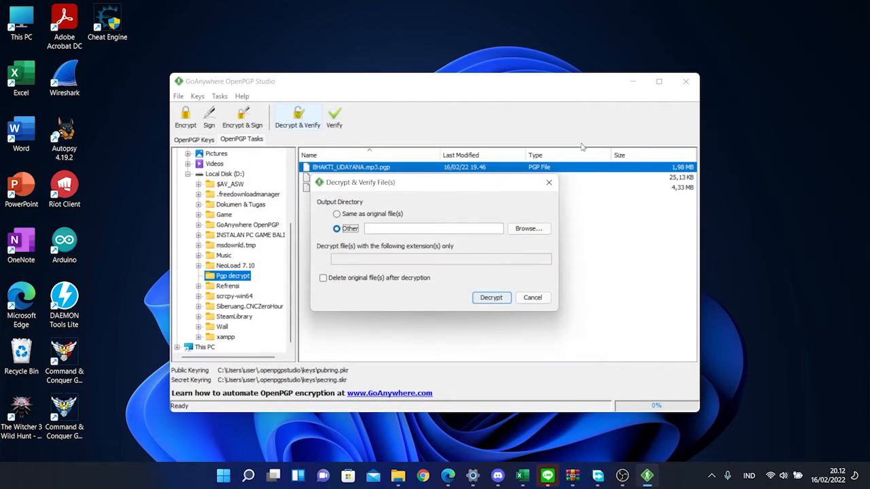
left_click(529, 229)
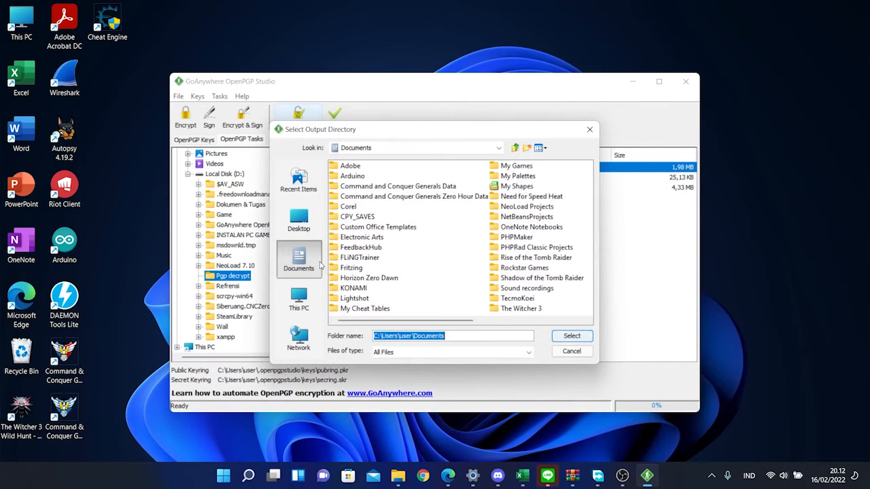
left_click(589, 129)
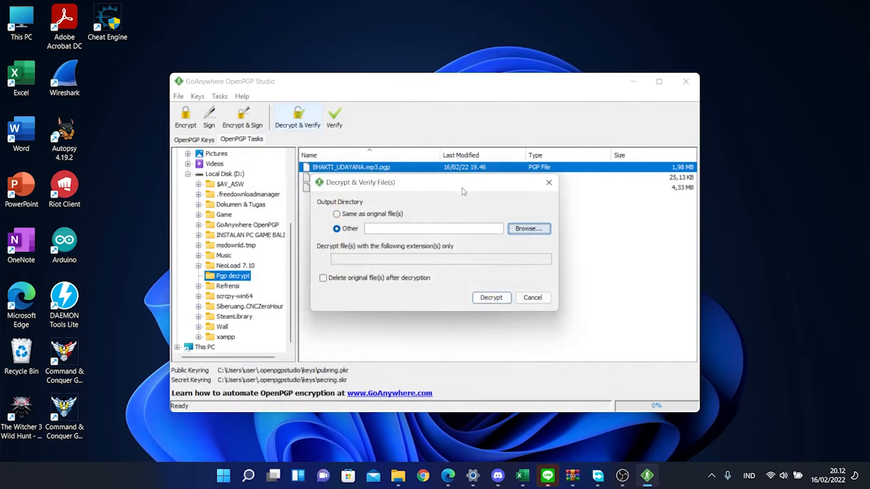
left_click(341, 215)
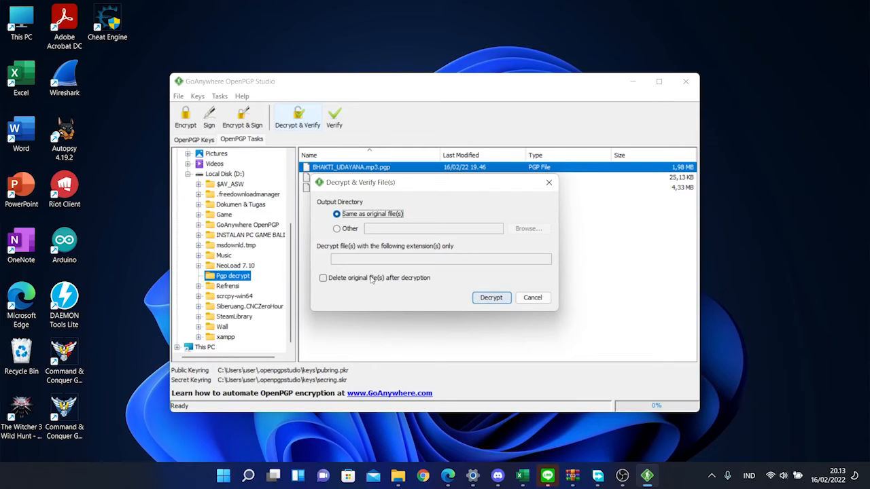
left_click_drag(382, 189, 383, 229)
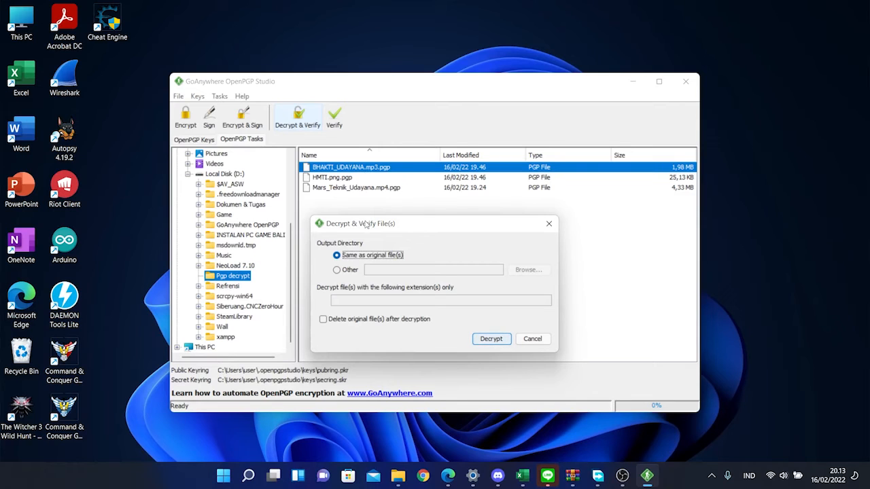
left_click_drag(367, 222, 367, 216)
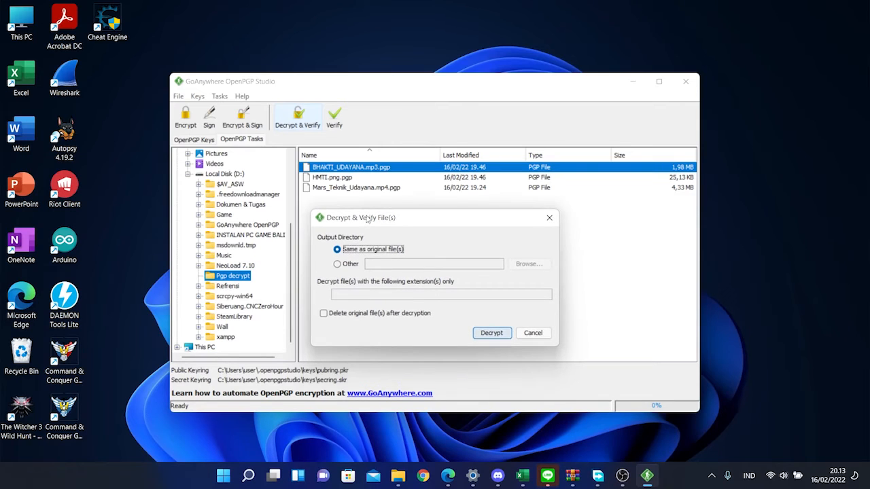
left_click(507, 334)
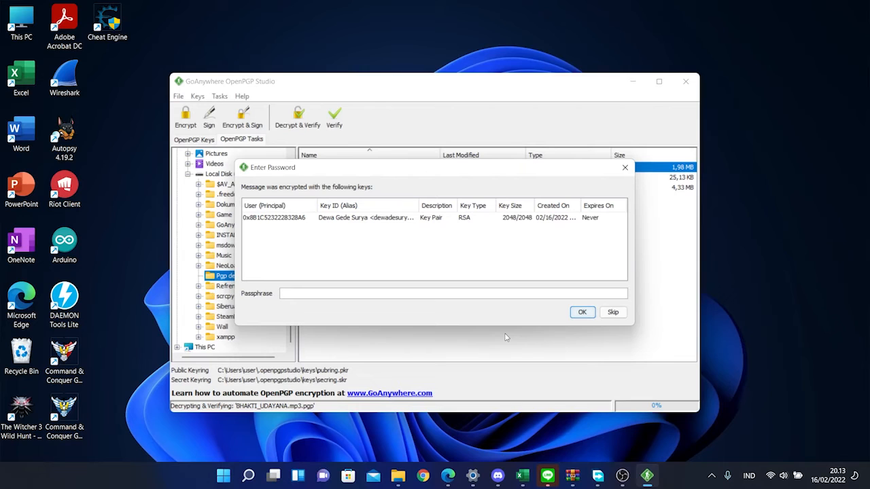
Select the RSA key pair and enter its passphrase in the Enter Password dialog
left_click(481, 218)
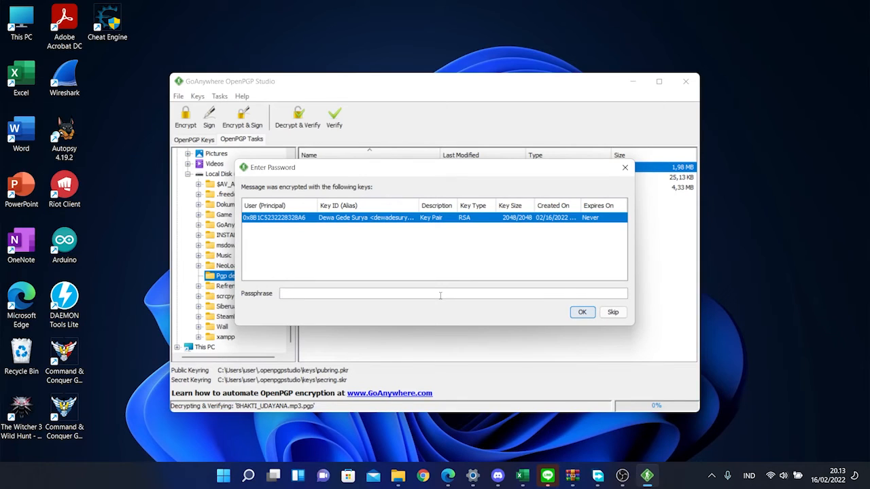
type("•••••")
key("BackSpace")
key("BackSpace")
key("BackSpace")
key("BackSpace")
key("BackSpace")
Confirm the passphrase and widen the Decrypt & Verify Results window to show all columns
left_click(581, 313)
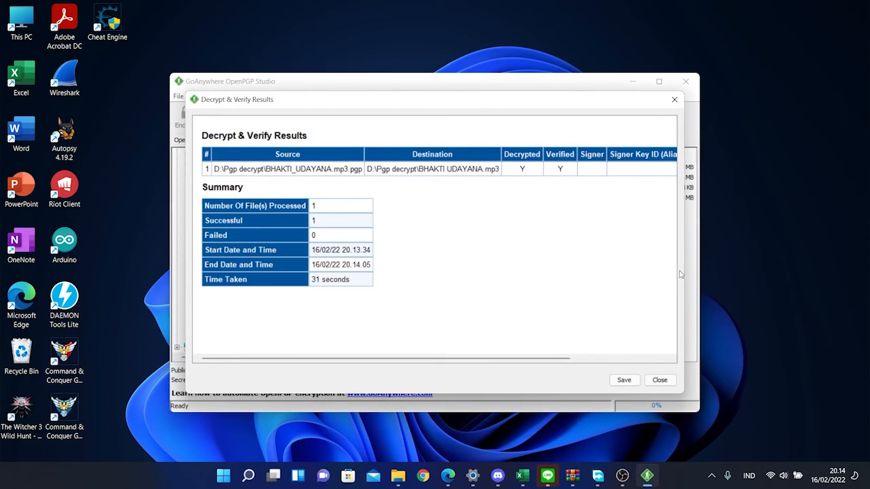
left_click_drag(680, 274, 792, 259)
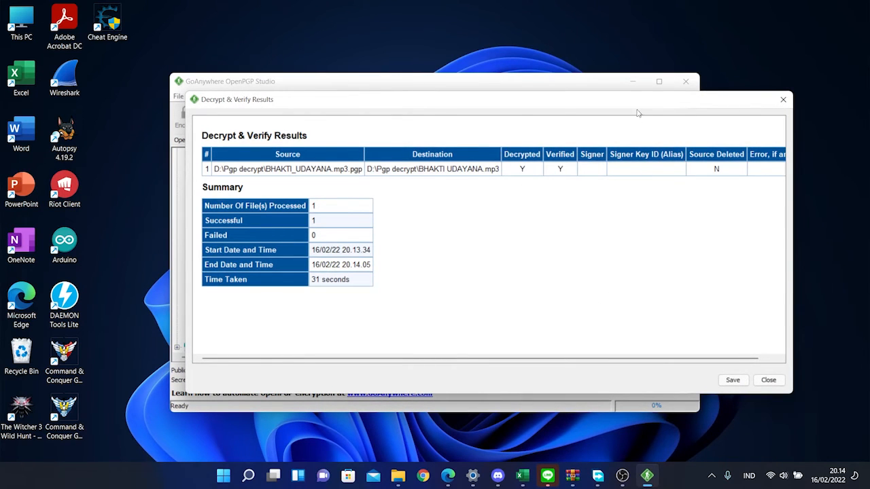
left_click_drag(643, 102, 603, 99)
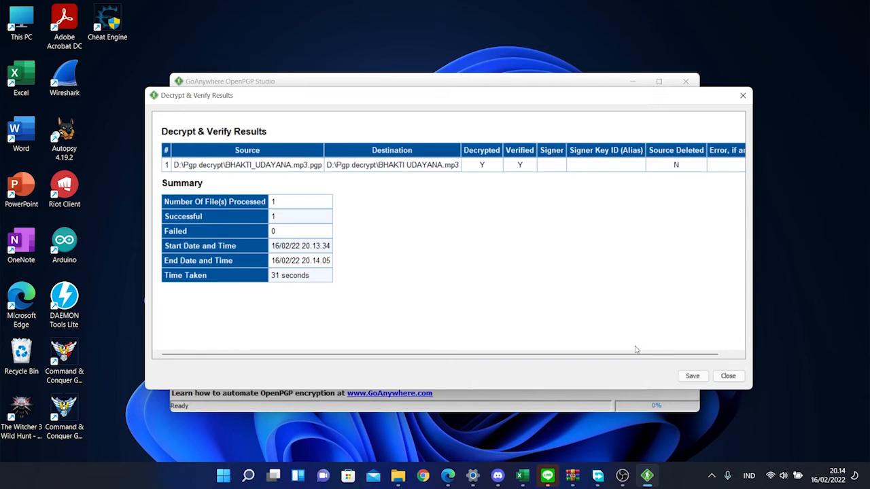
Save the results report as html1 on the Desktop
left_click(691, 377)
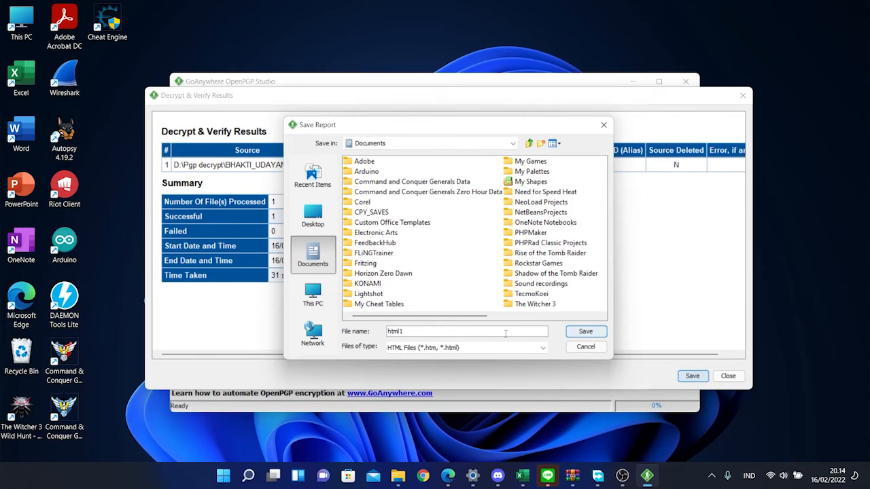
left_click(313, 215)
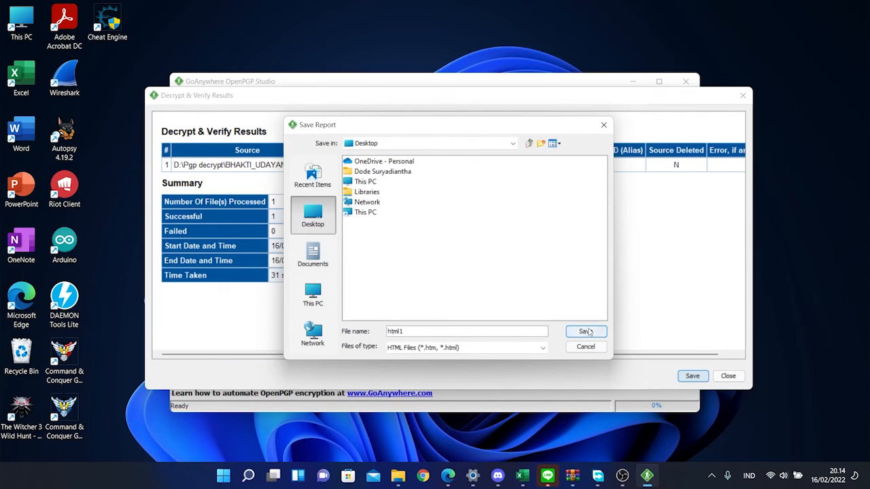
left_click(586, 331)
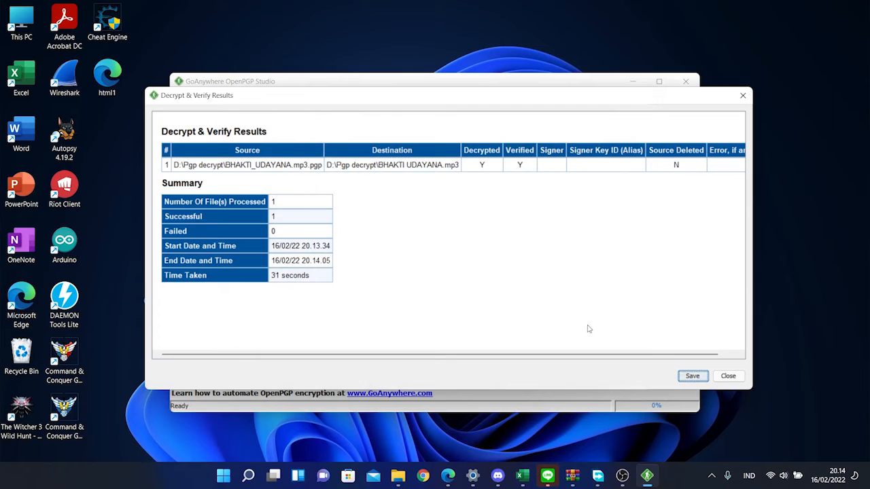
Open the html1 report in Microsoft Edge and compare it with the results window
double_click(125, 81)
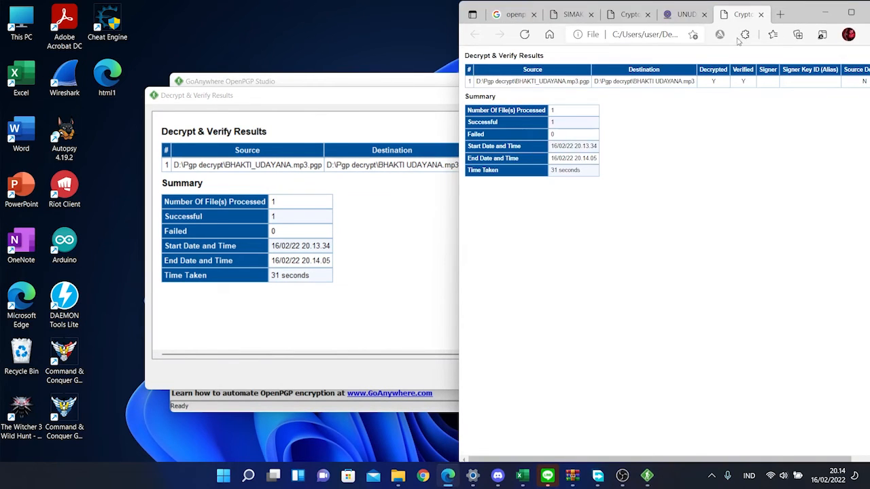
left_click(353, 111)
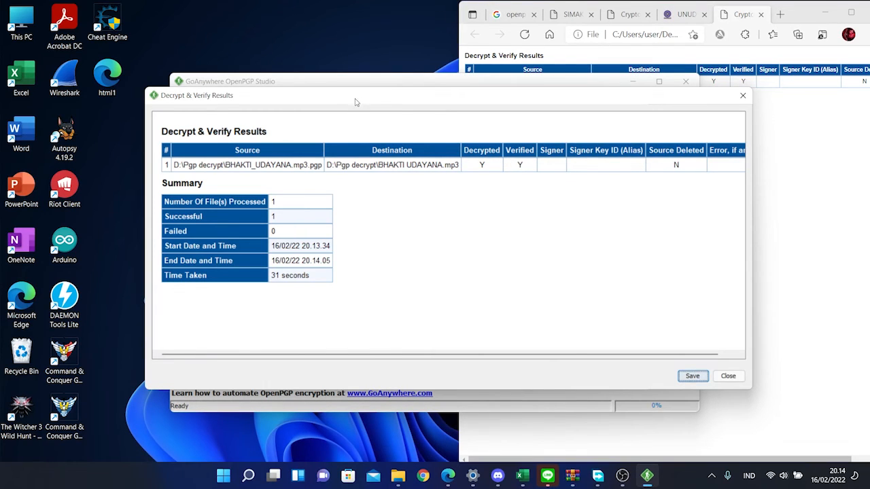
left_click(784, 141)
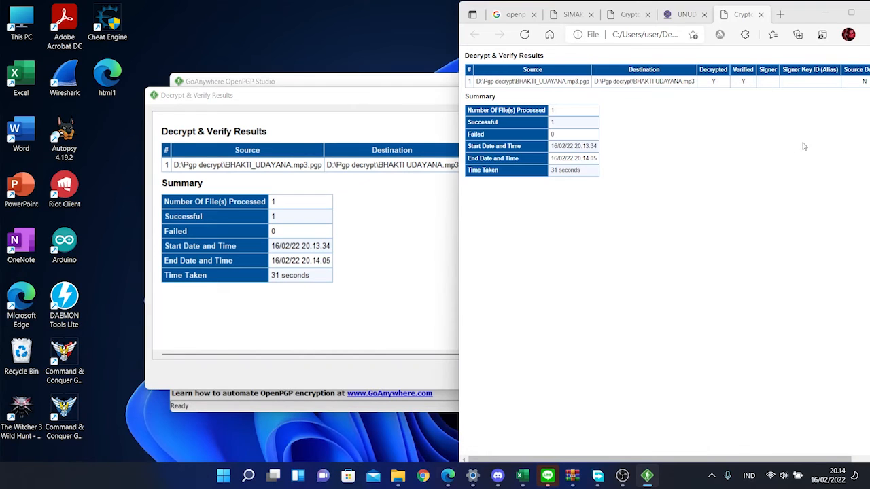
left_click(427, 142)
left_click(849, 142)
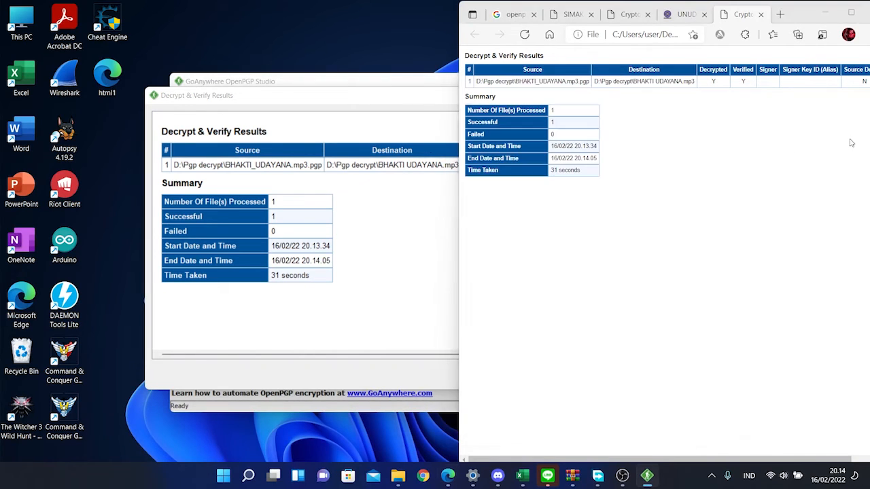
left_click(403, 227)
left_click(821, 195)
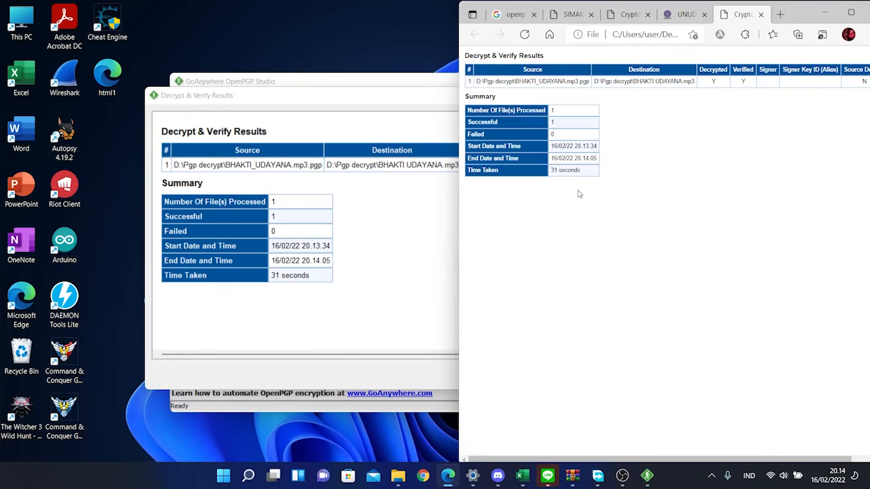
left_click(391, 228)
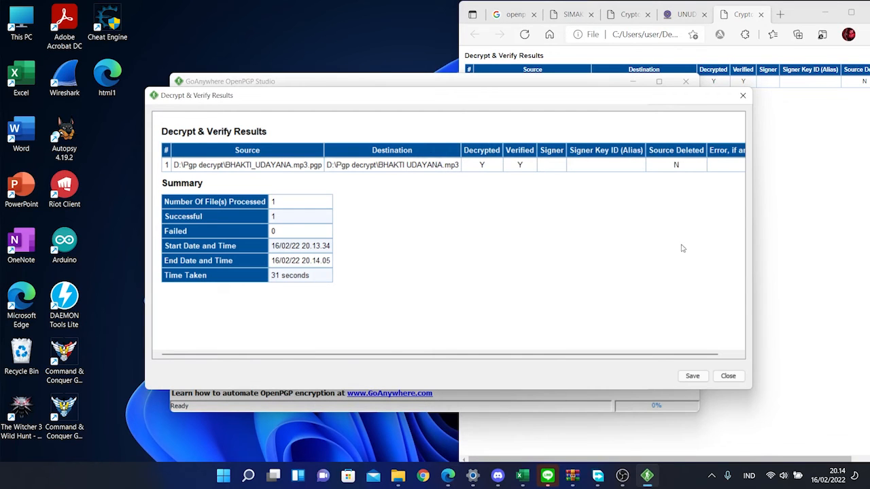
Close the results window and Edge, then select the decrypted 2.00 MB BHAKTI UDAYANA file
left_click(728, 377)
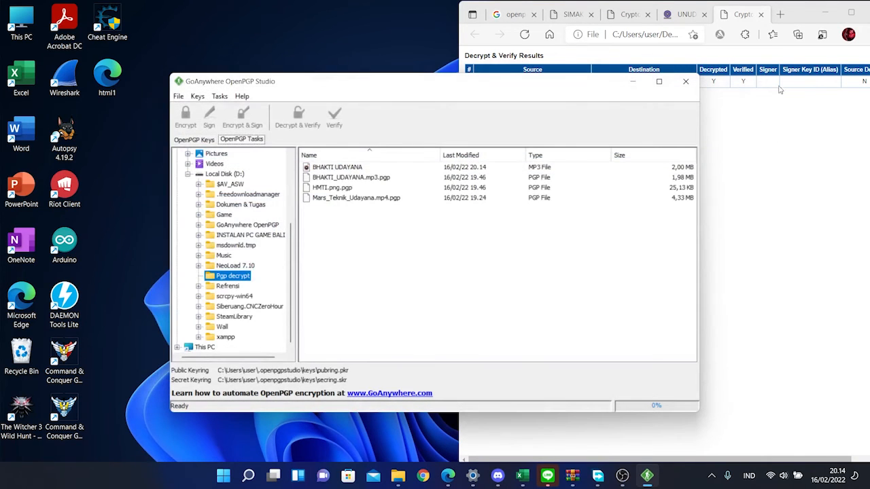
left_click(762, 17)
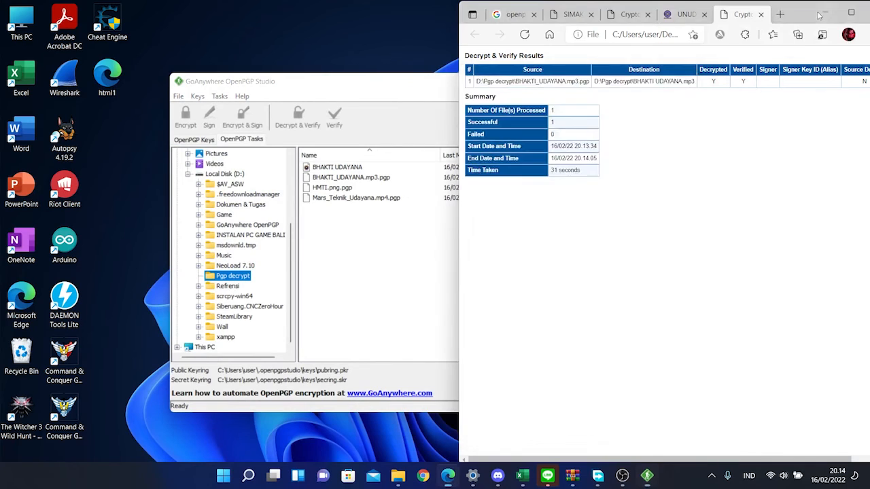
left_click(824, 13)
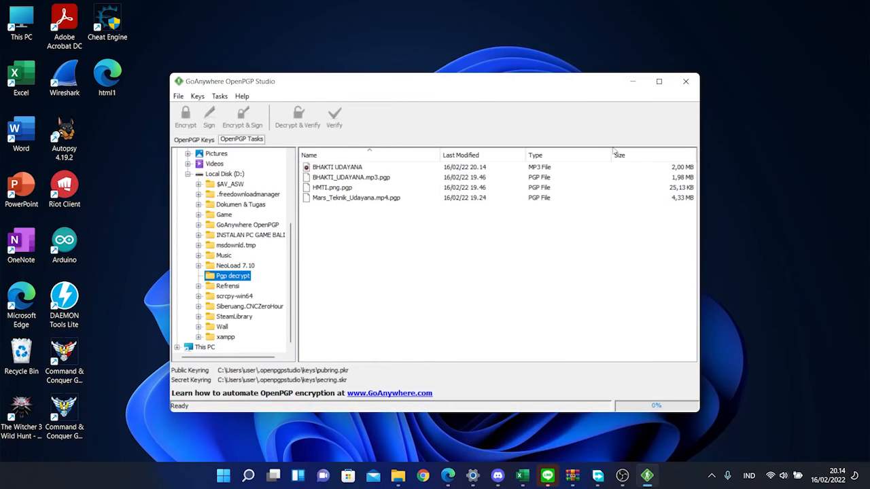
left_click(360, 170)
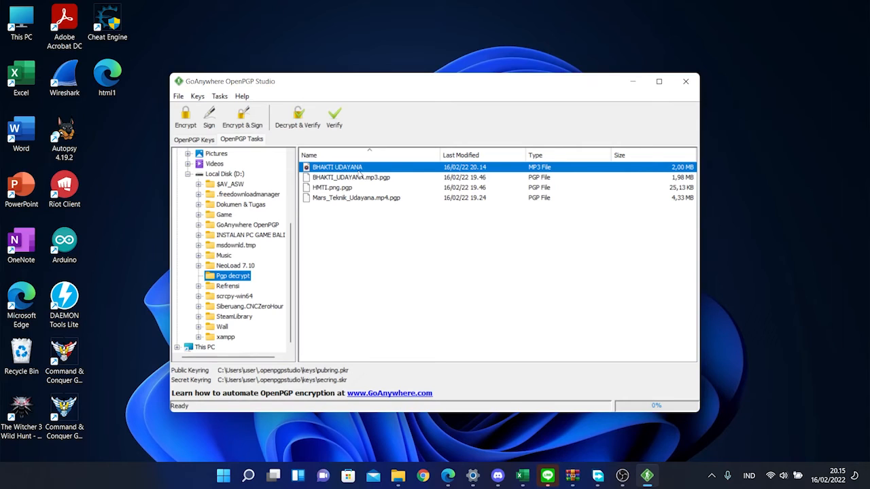
Open the decrypted BHAKTI UDAYANA MP3 from D:\Pgp decrypt in File Explorer
mouse_move(398, 475)
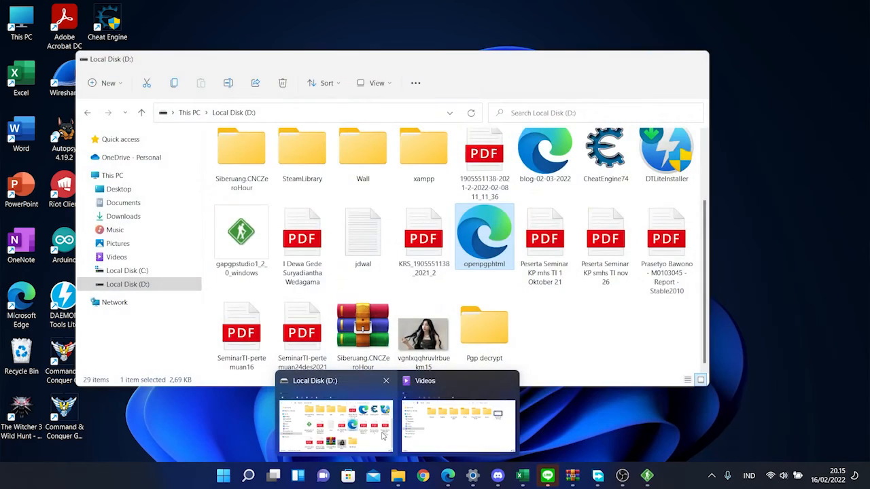
left_click(383, 435)
scroll(303, 238, "up", 2)
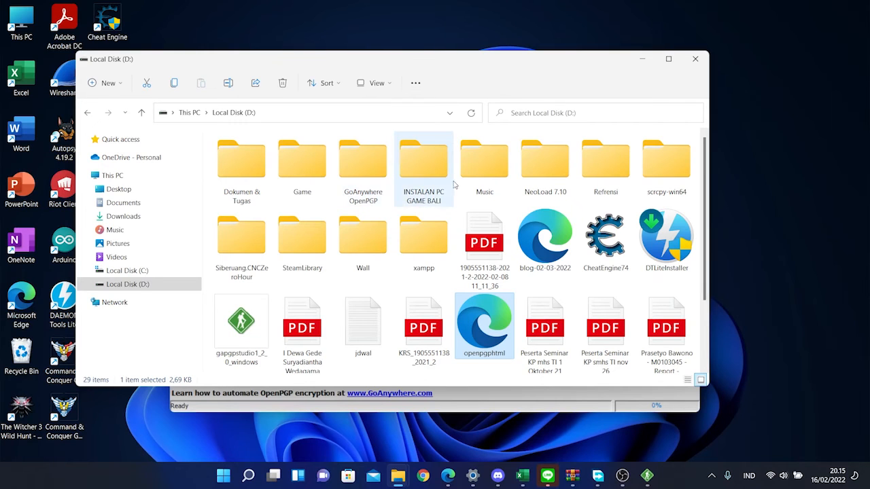
scroll(454, 184, "down", 3)
double_click(485, 307)
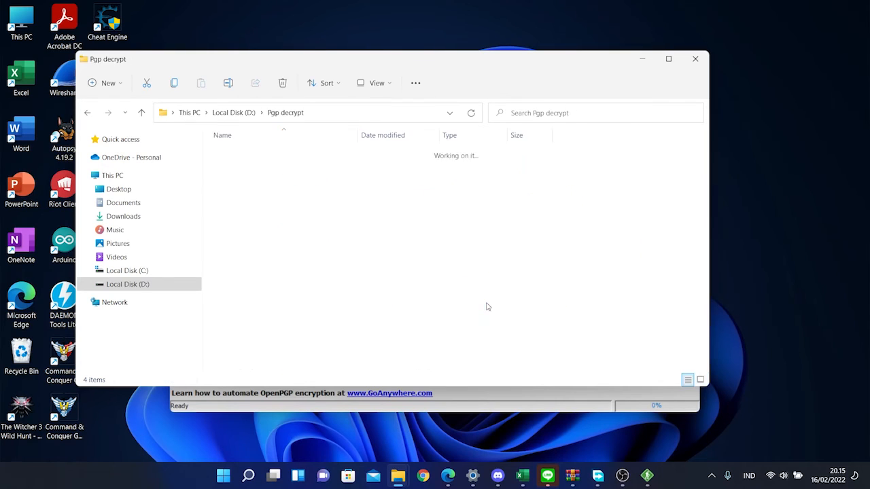
left_click(436, 155)
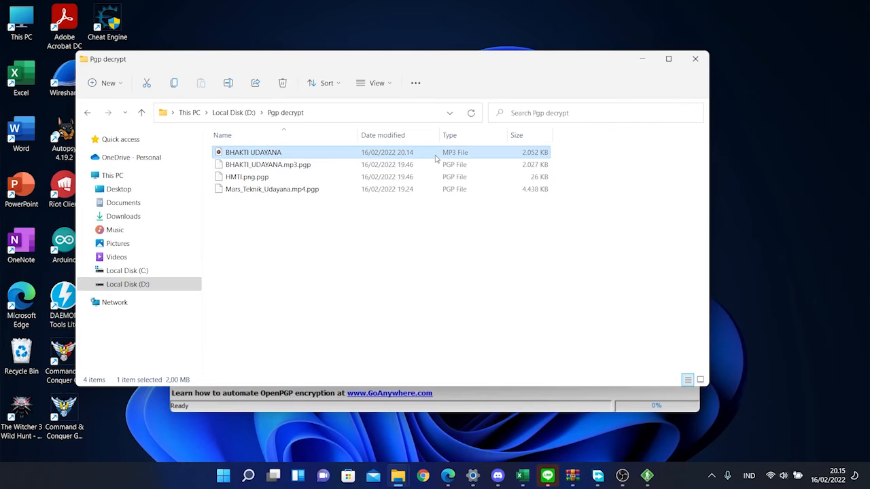
right_click(438, 162)
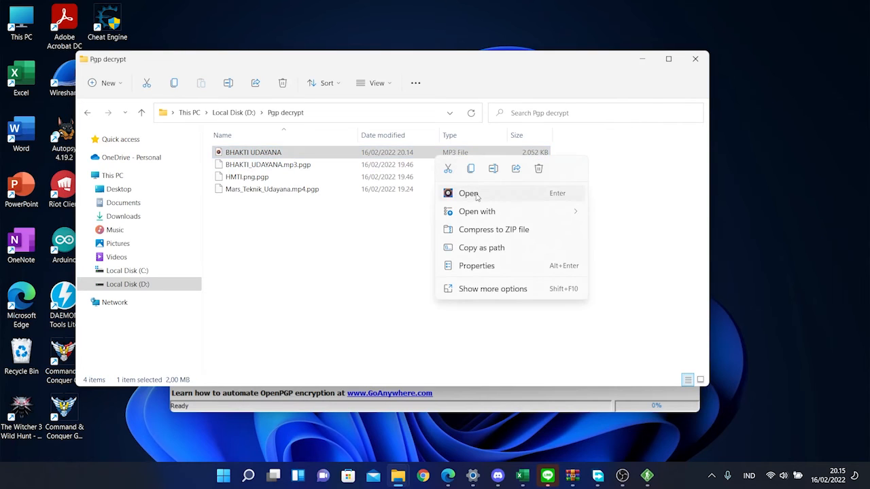
left_click(462, 192)
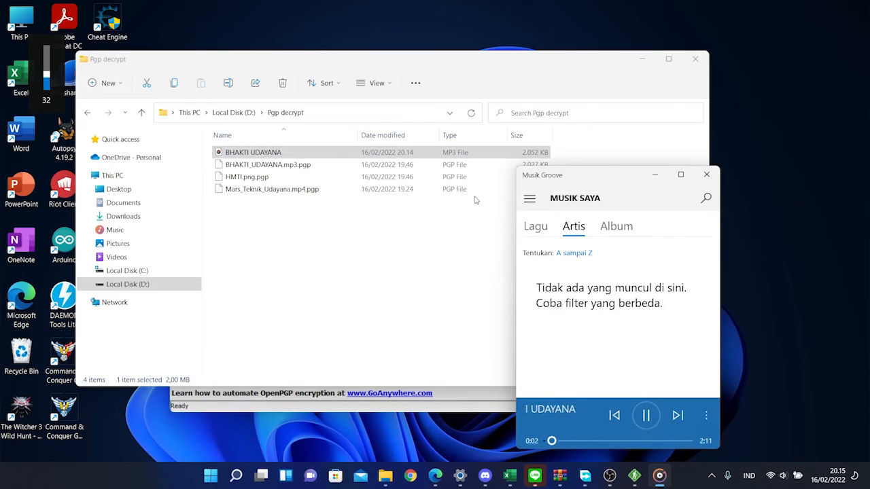
Pause playback in Groove Music, seek to 1:50, then minimize Explorer and return to OpenPGP Studio
left_click(645, 416)
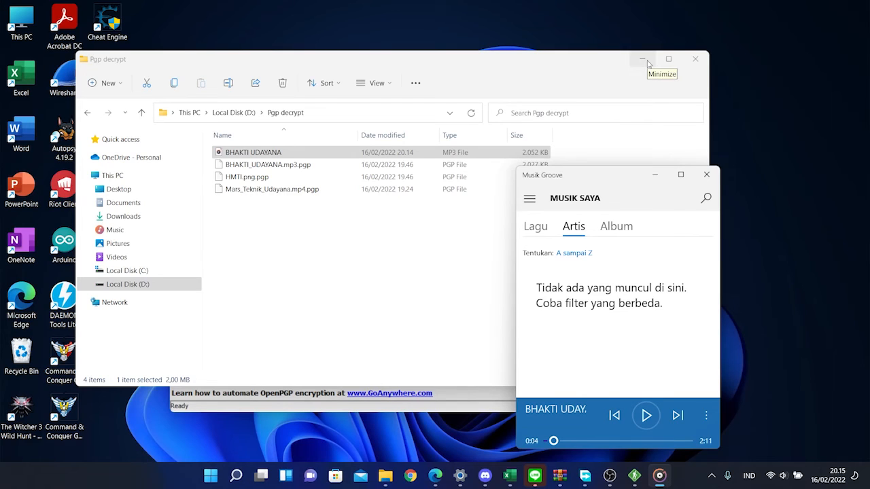
left_click(664, 441)
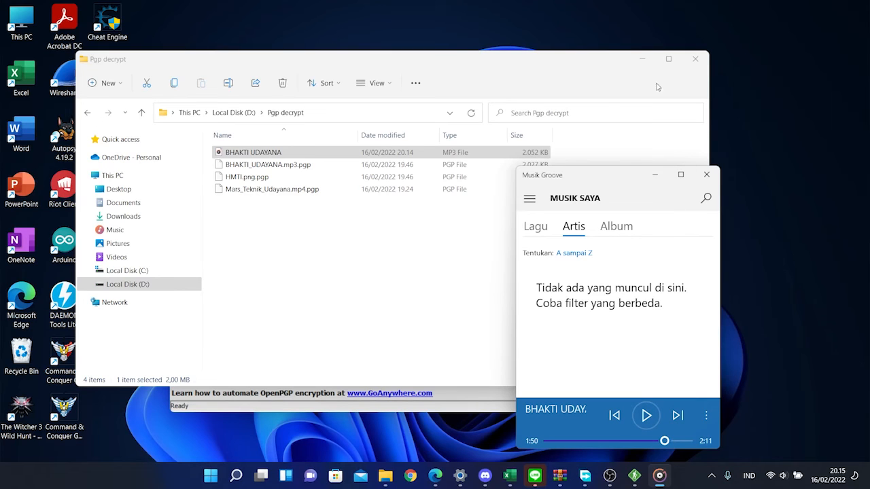
left_click(644, 61)
left_click(644, 61)
left_click(416, 225)
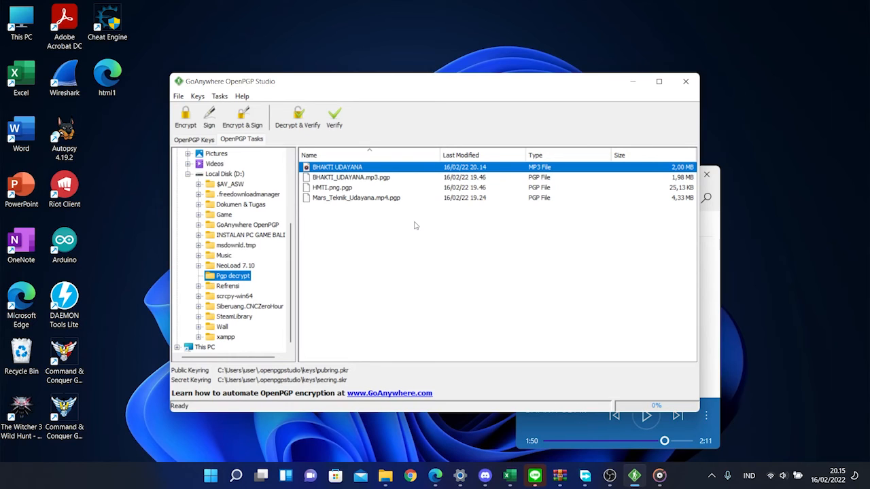
Select both Mars_Teknik_Udayana.mp4.pgp and HMTI.png.pgp
left_click(391, 201)
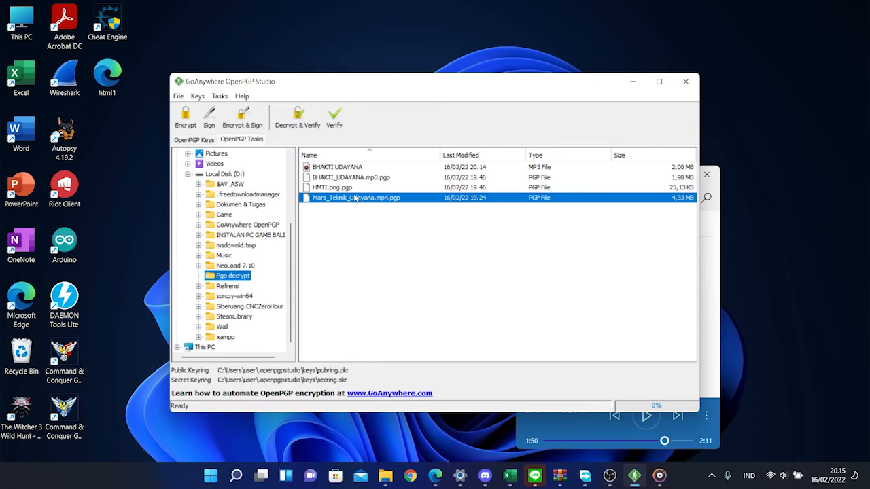
left_click(363, 189, "shift")
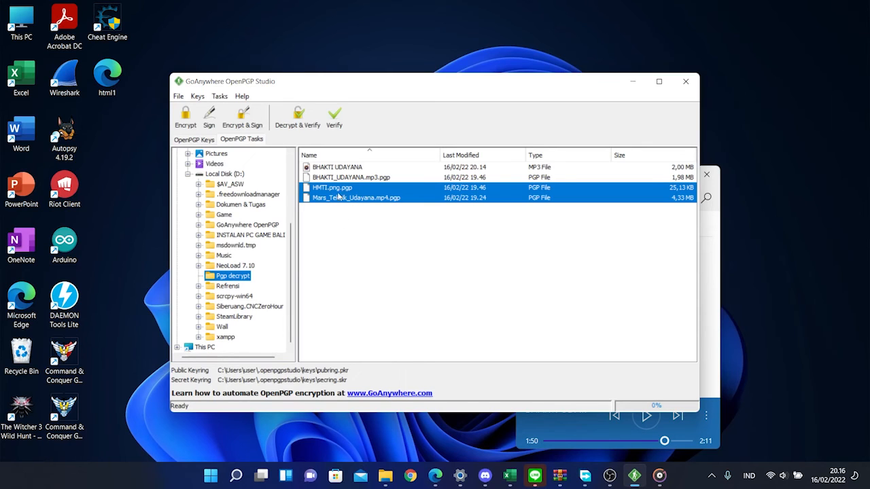
left_click(340, 189, "ctrl")
left_click(340, 189, "ctrl")
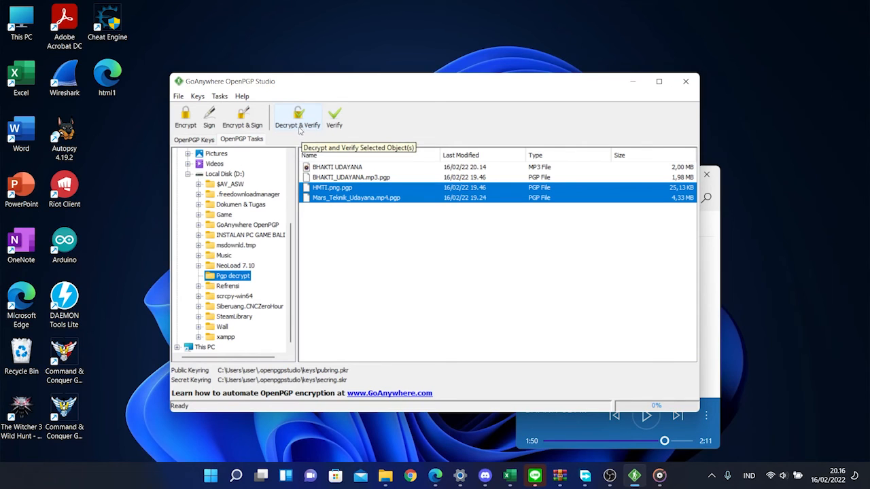
Decrypt both into the same folder as the originals and widen the results showing 2 successful
left_click(299, 129)
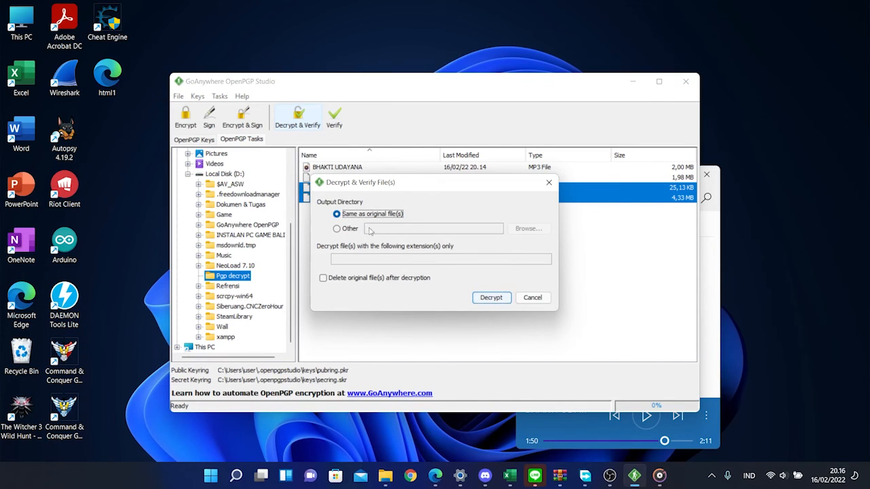
left_click(492, 299)
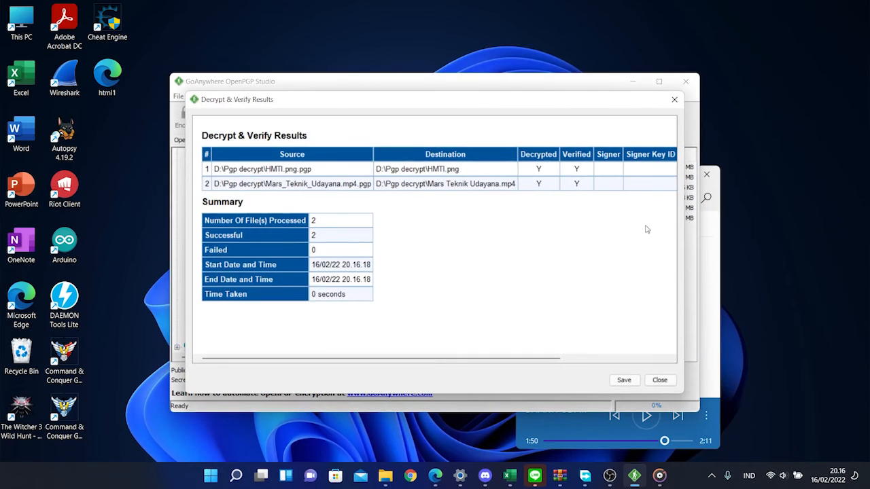
left_click_drag(688, 204, 790, 201)
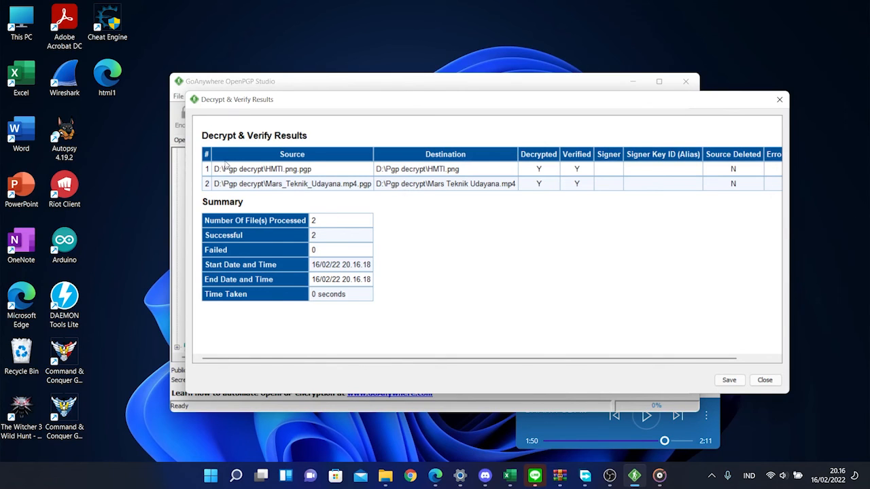
Close the decryption results without saving a report
left_click(729, 380)
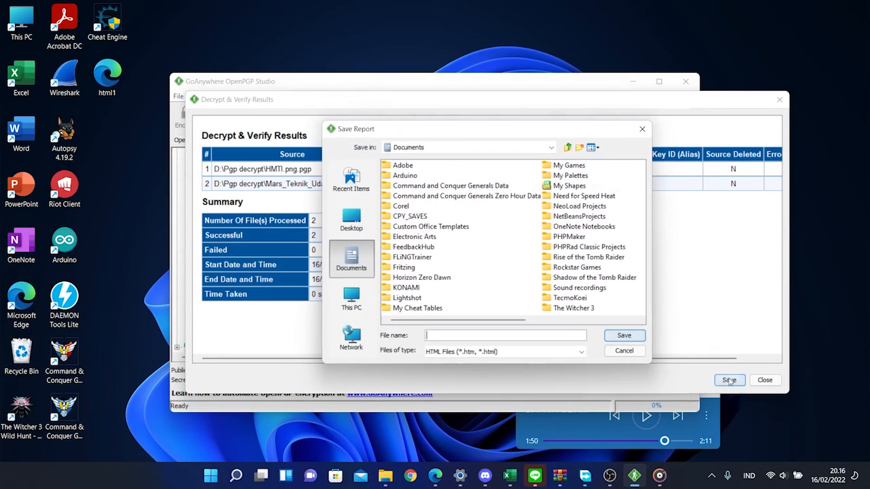
left_click(625, 350)
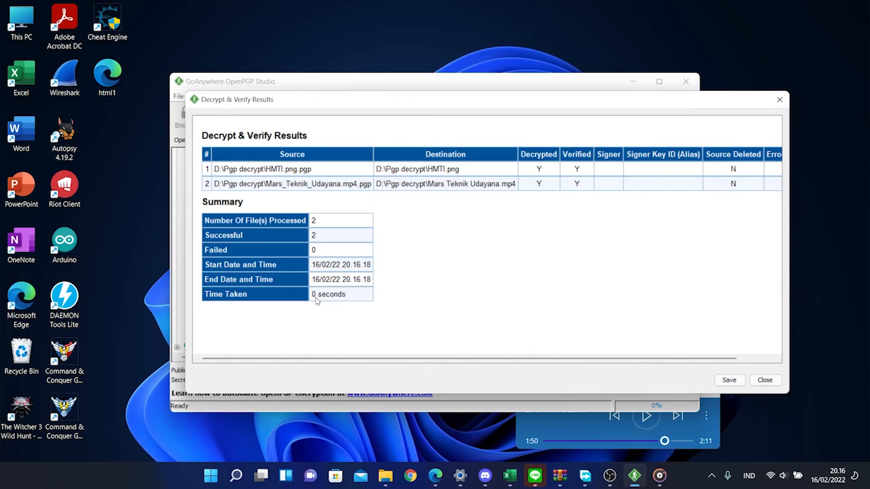
left_click(765, 381)
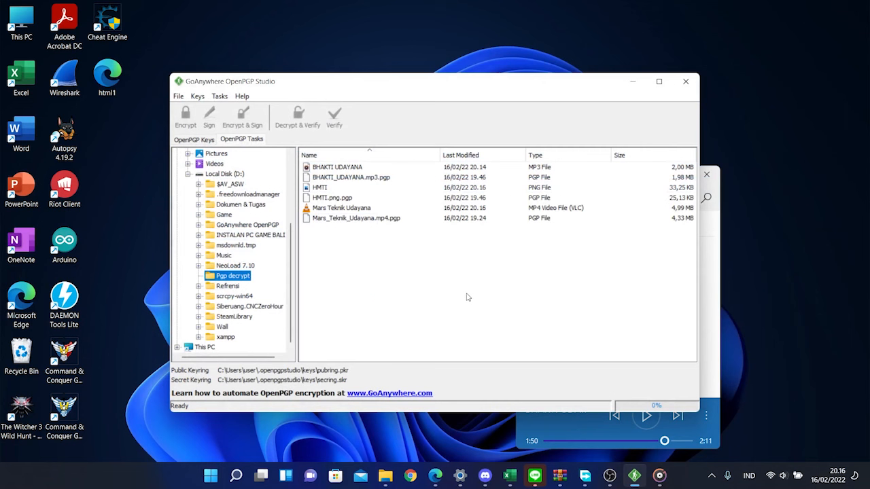
Select the decrypted Mars Teknik Udayana video and HMTI image in the Pgp decrypt folder
left_click(371, 208)
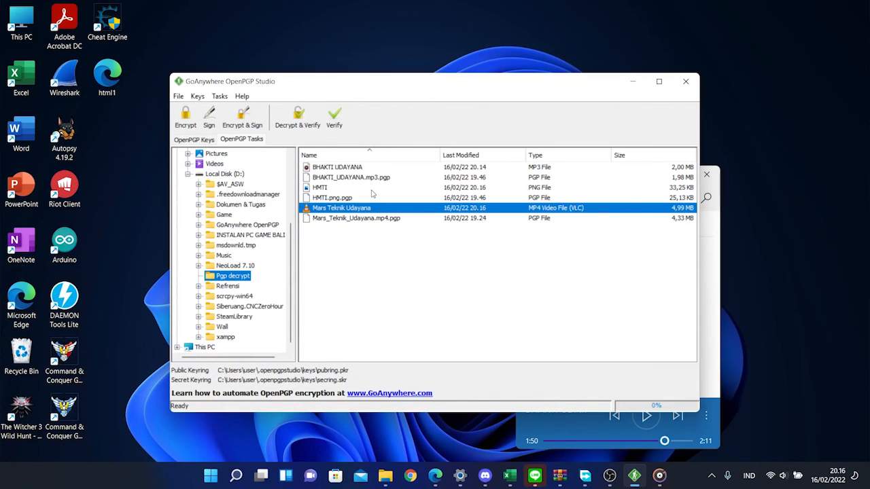
left_click(372, 190)
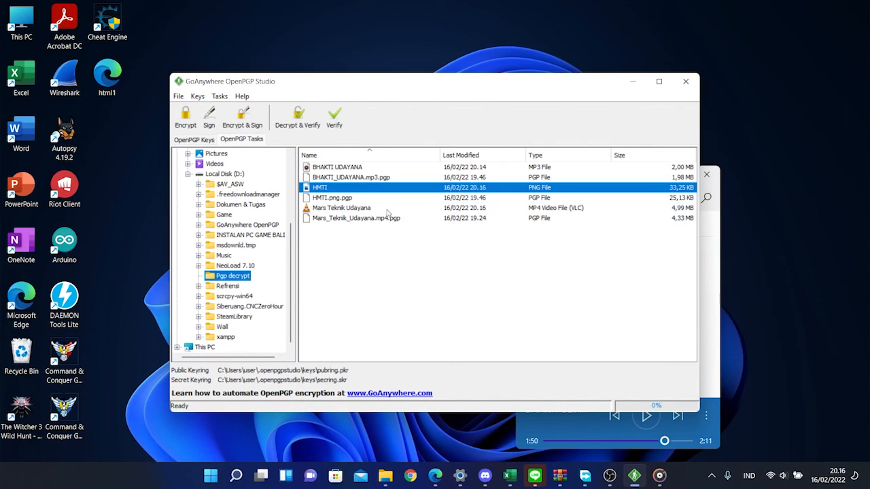
left_click(388, 211)
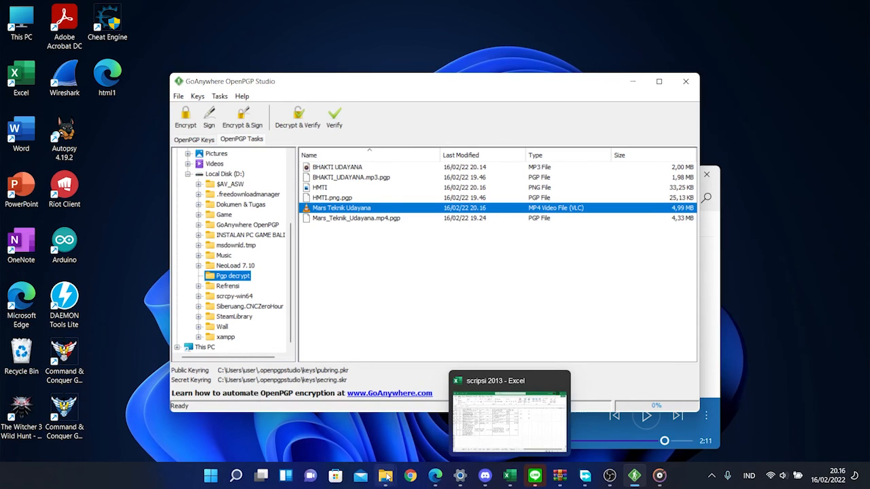
View the decrypted HMTI image in Photos, then close it
mouse_move(385, 476)
left_click(362, 429)
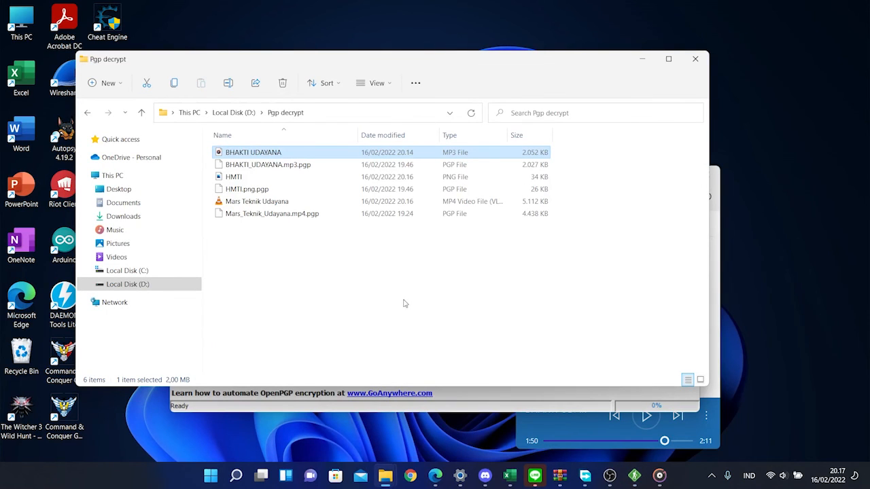
double_click(405, 179)
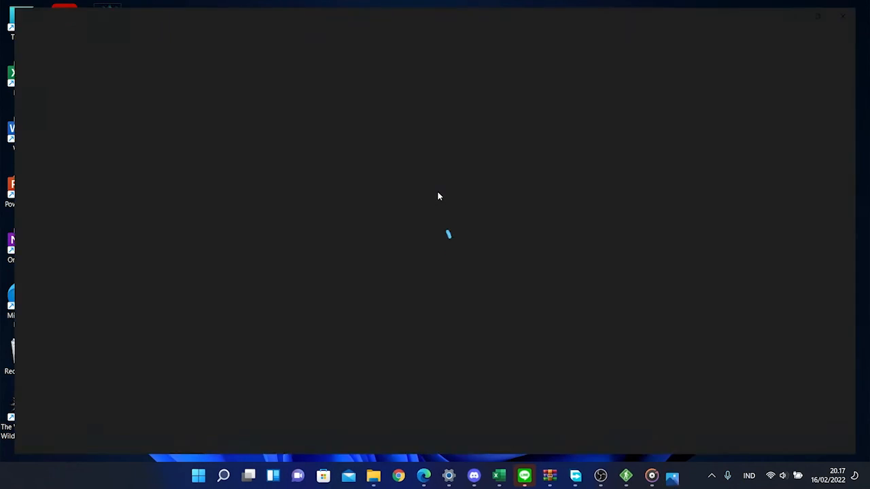
left_click(831, 9)
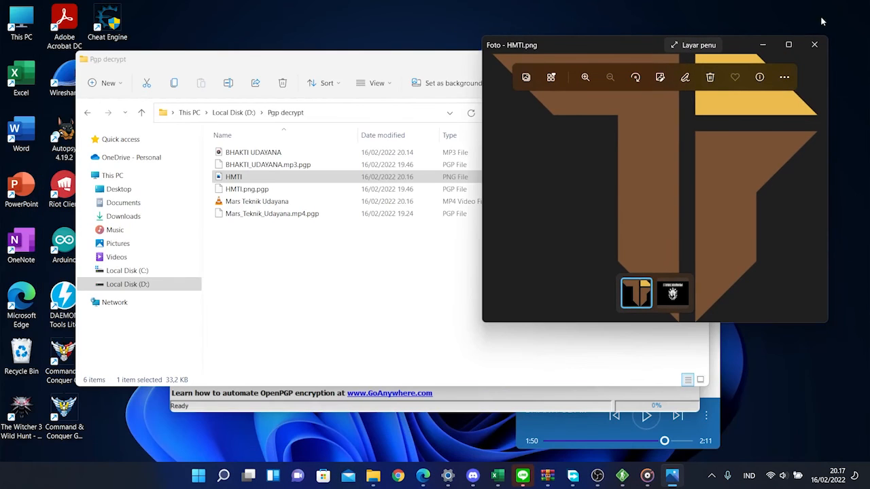
left_click_drag(581, 45, 453, 54)
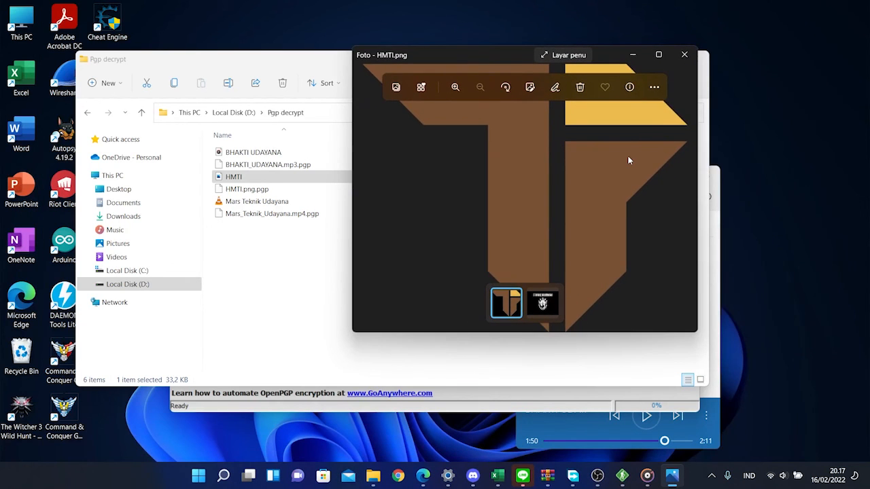
left_click(684, 54)
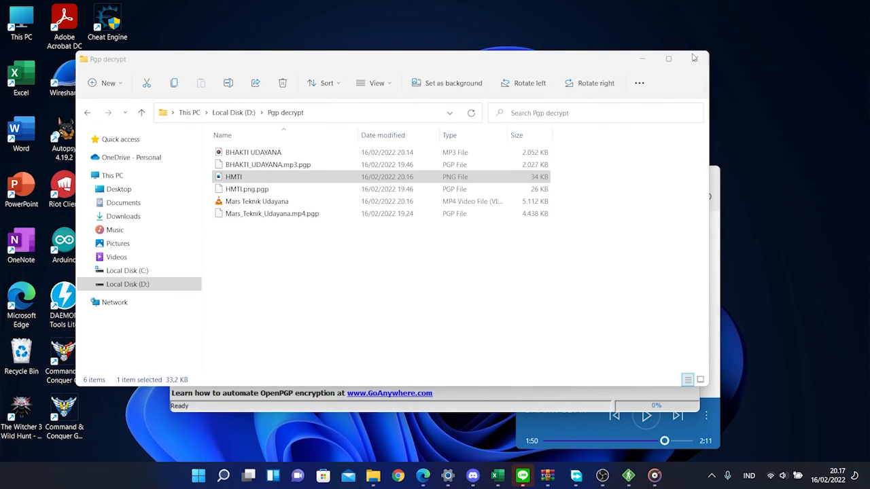
Play the Mars Teknik Udayana video in VLC, seeking to about 02:01 and near the end, then close
double_click(367, 203)
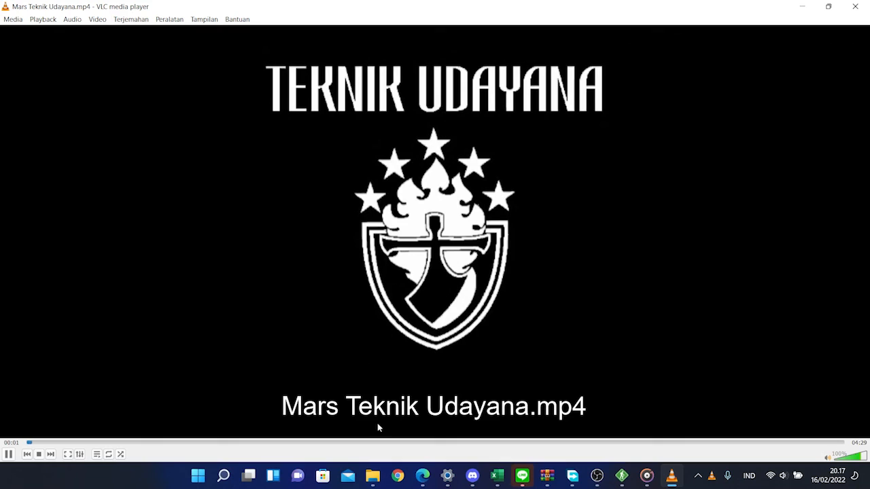
left_click(394, 442)
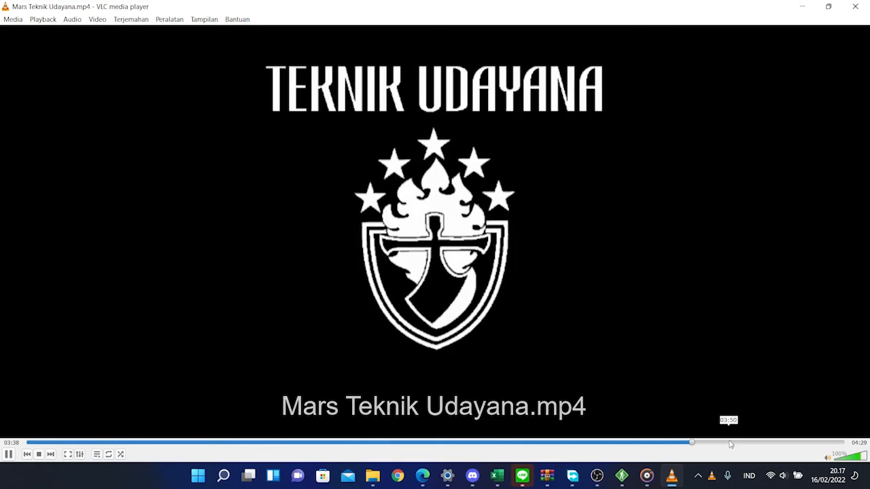
left_click(786, 442)
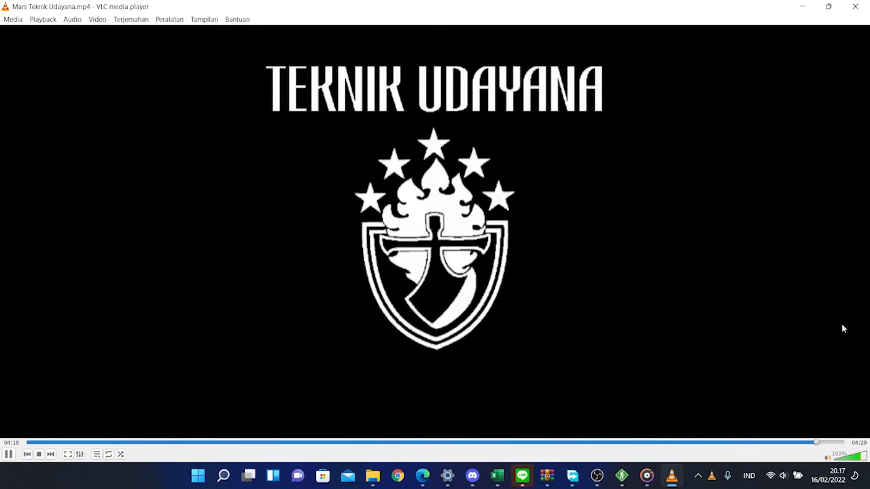
left_click(855, 7)
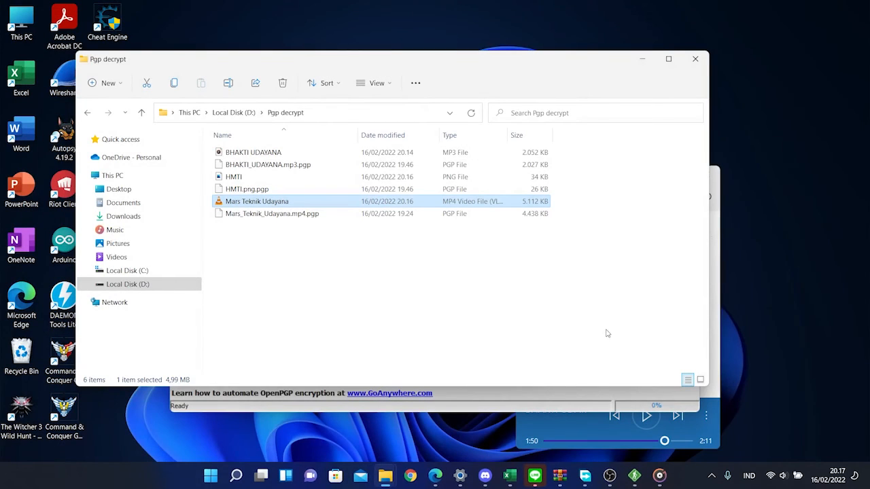
Select BHAKTI_UDAYANA.mp3.pgp in OpenPGP Studio and the BHAKTI UDAYANA MP3 in the folder
left_click(606, 404)
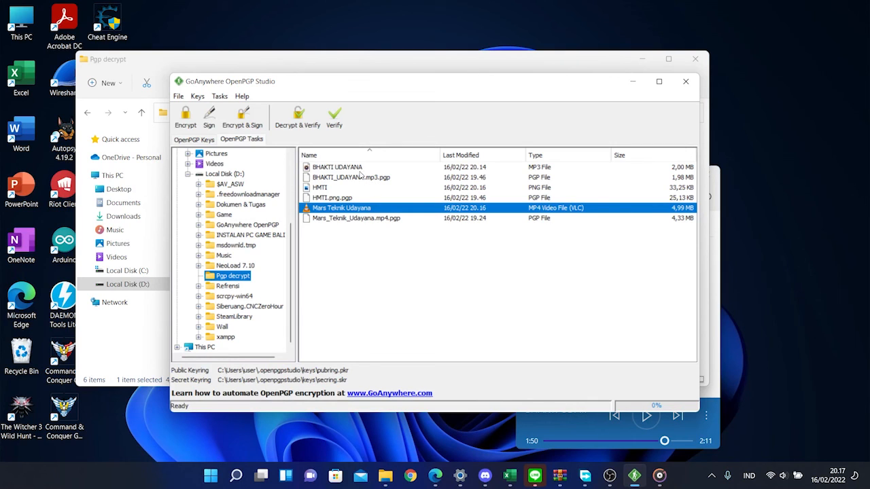
left_click(358, 178)
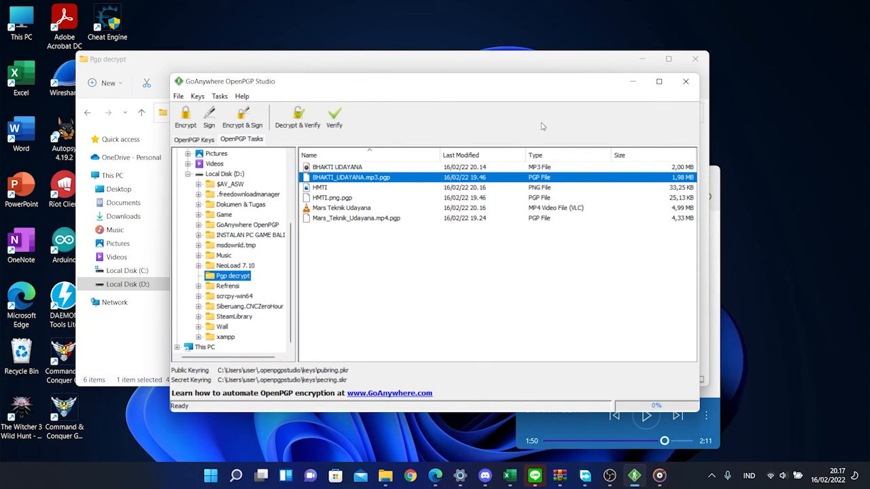
left_click(569, 68)
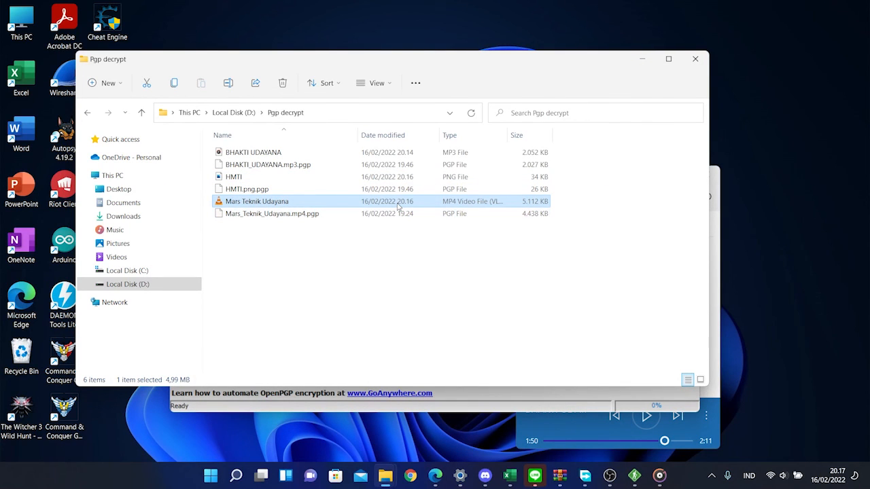
left_click(406, 156)
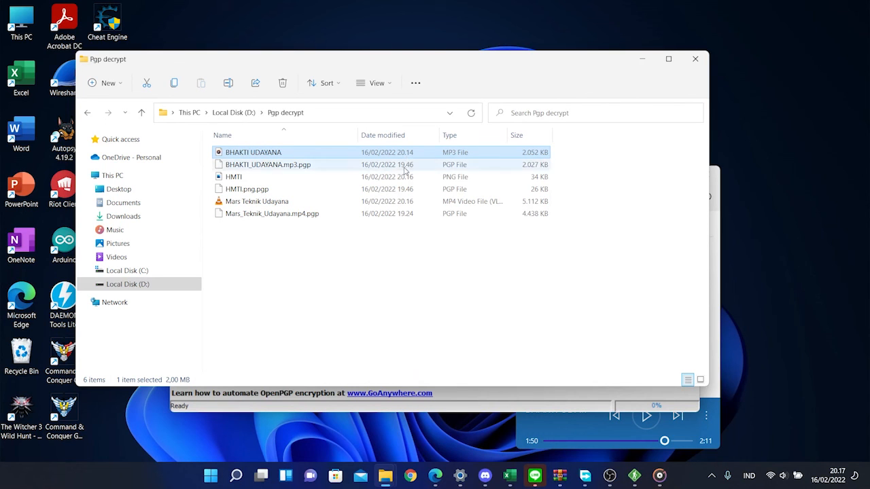
Reopen the HMTI image to check it, close it, and return to OpenPGP Studio
double_click(400, 176)
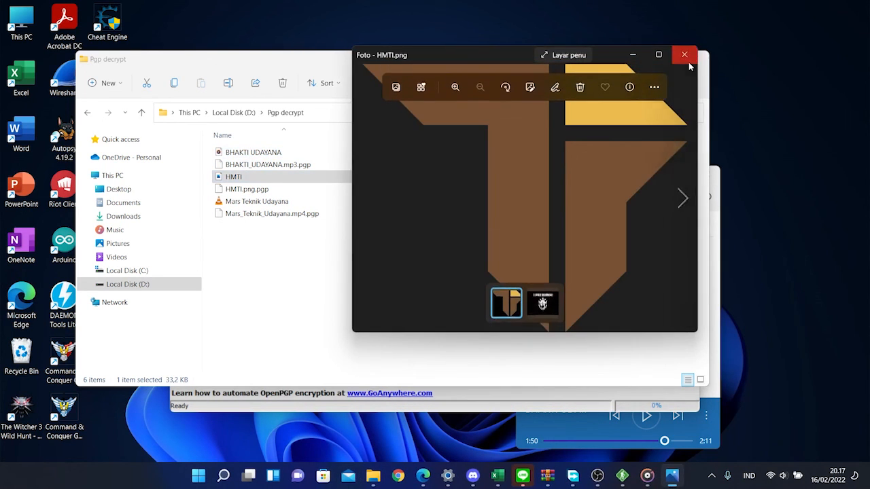
left_click(684, 54)
key("alt+Tab")
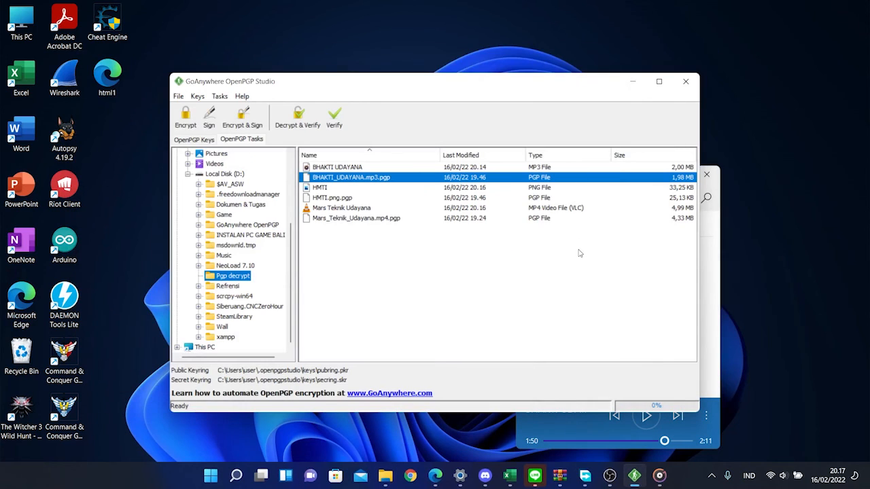